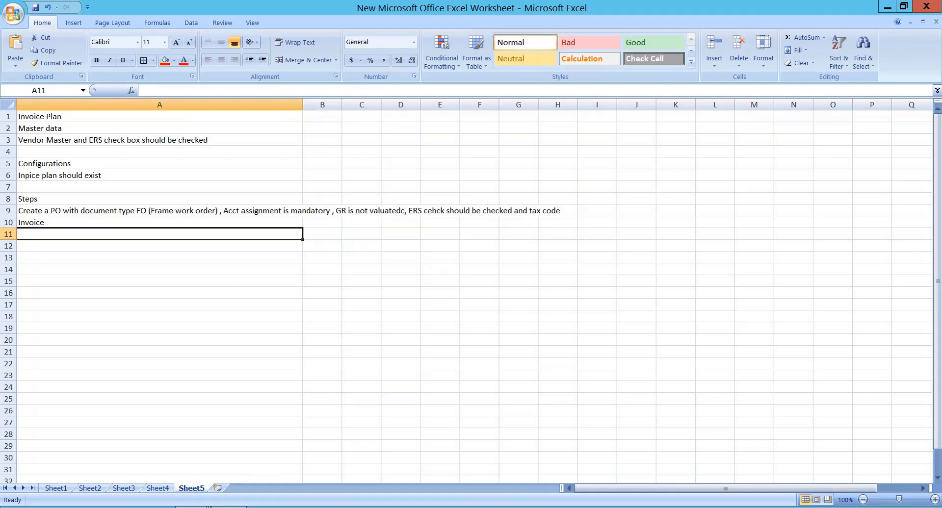
Format the "Invoice Plan" heading in cell A1 as bold and underlined
click(258, 120)
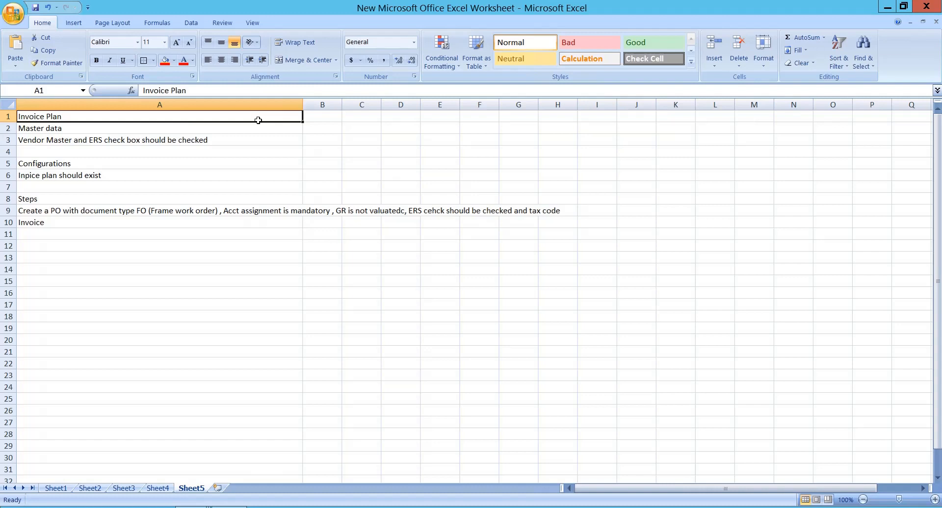
click(96, 60)
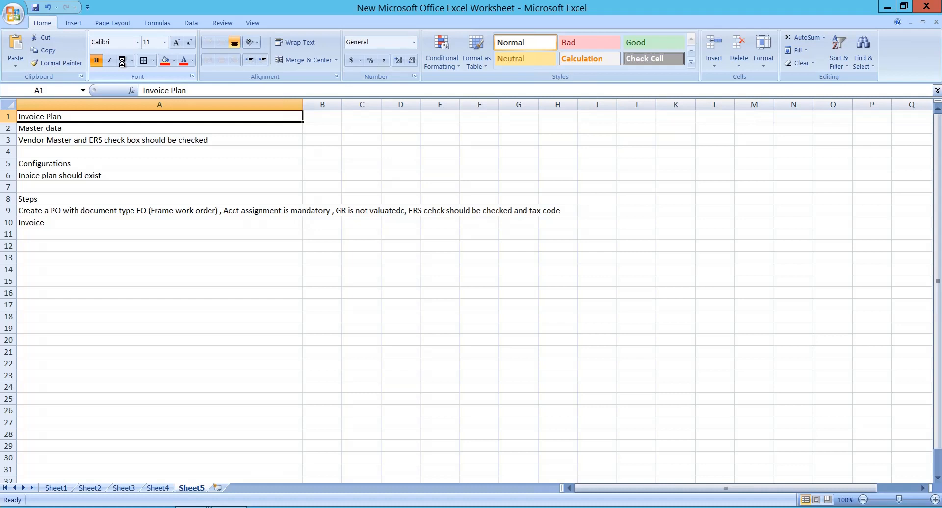
click(122, 61)
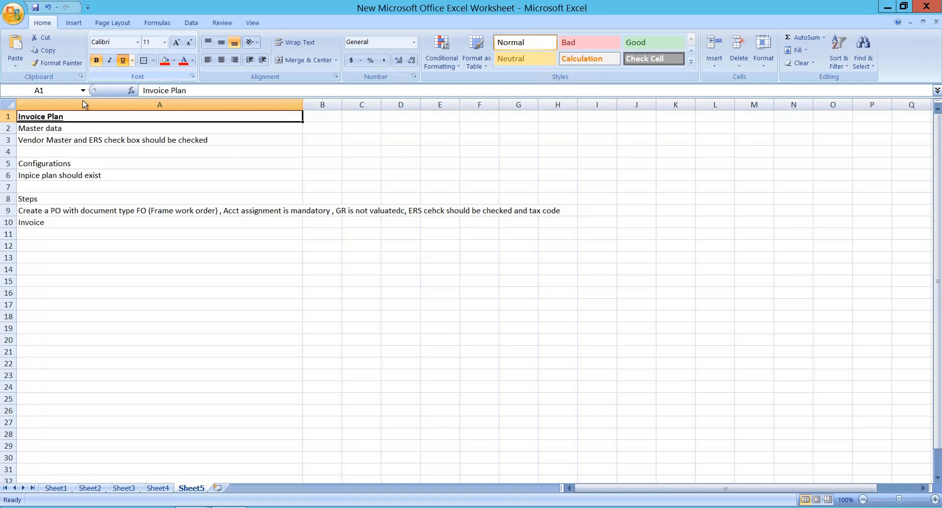
Correct the misspelled first word in cell A6 so the entry reads "Invoice plan should exist"
click(53, 129)
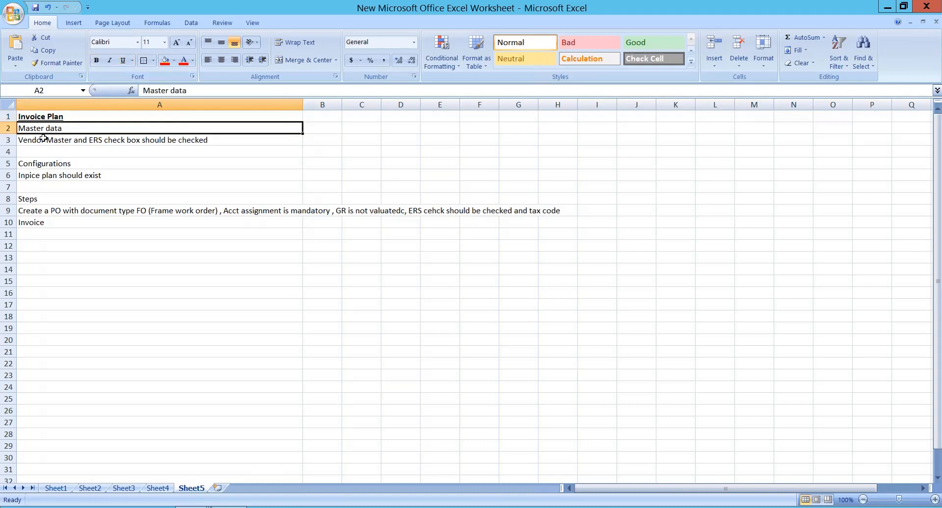
click(43, 139)
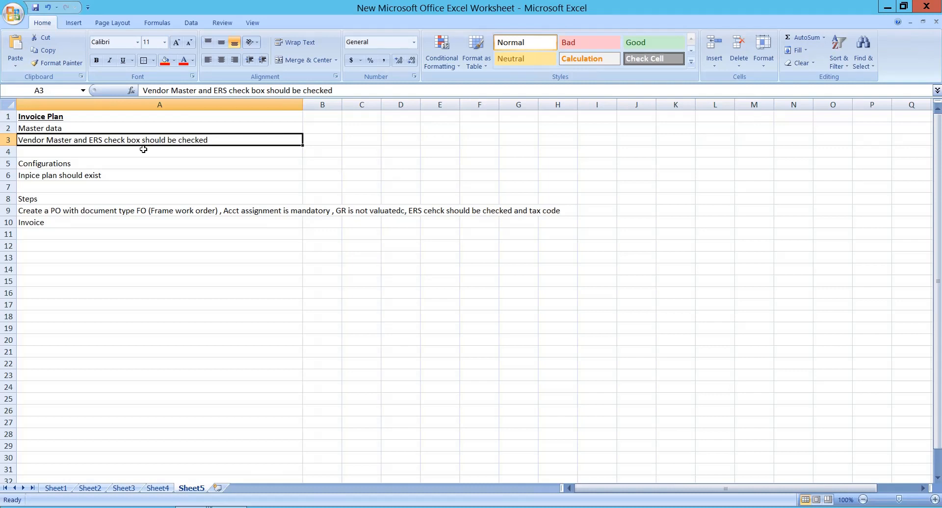
click(102, 166)
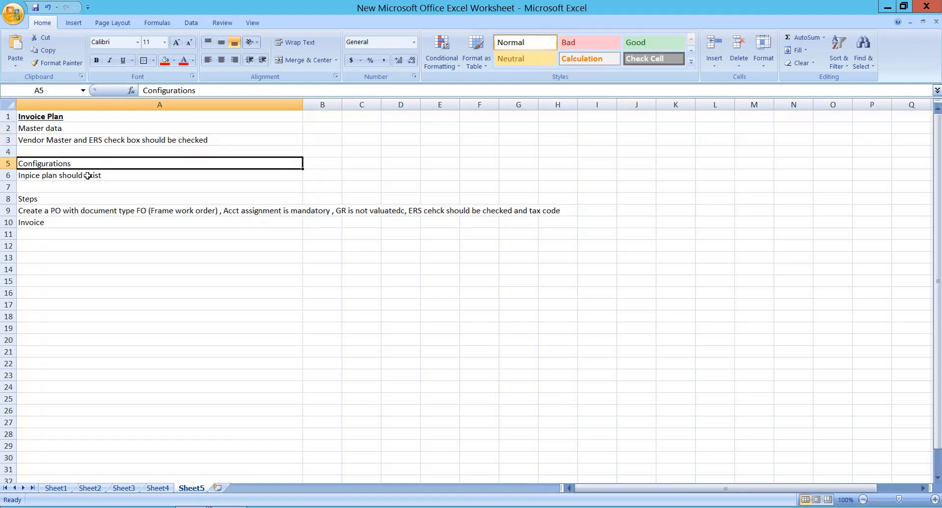
click(88, 176)
click(153, 93)
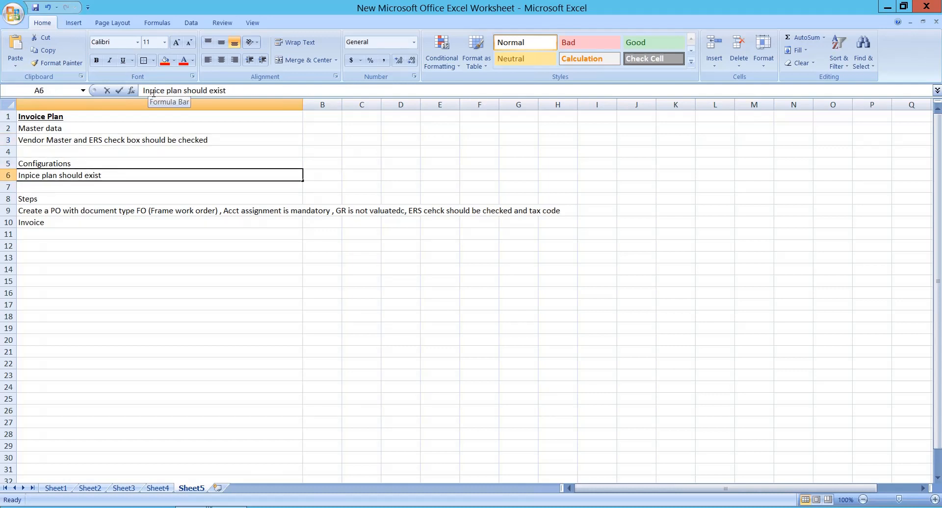
key(BackSpace)
text(voi)
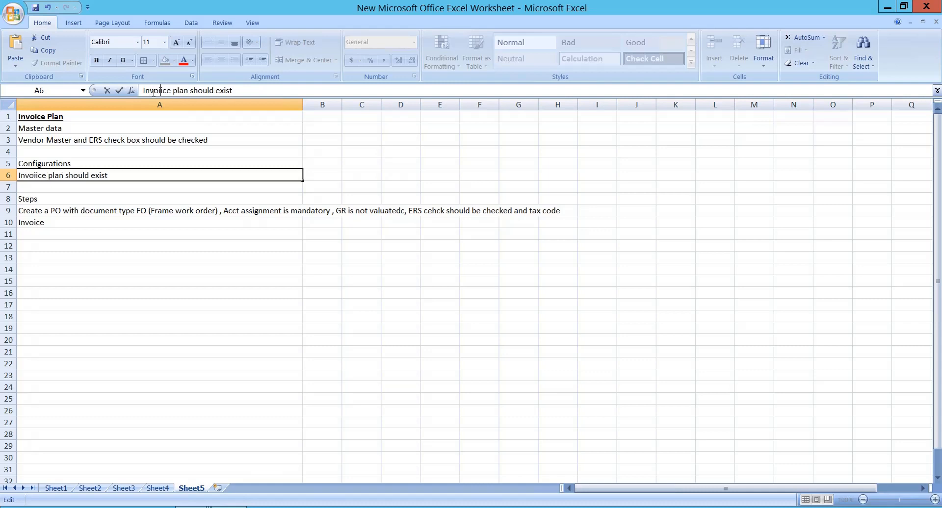
key(Delete)
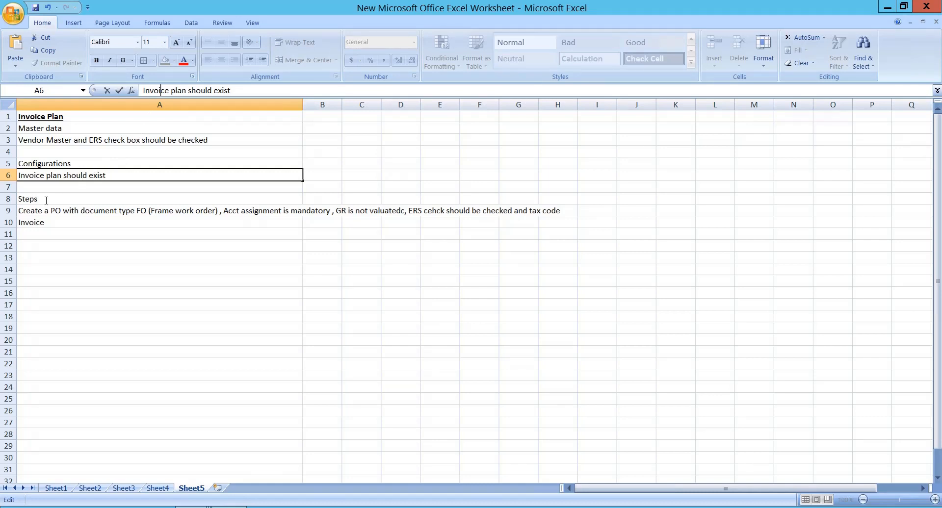
click(46, 200)
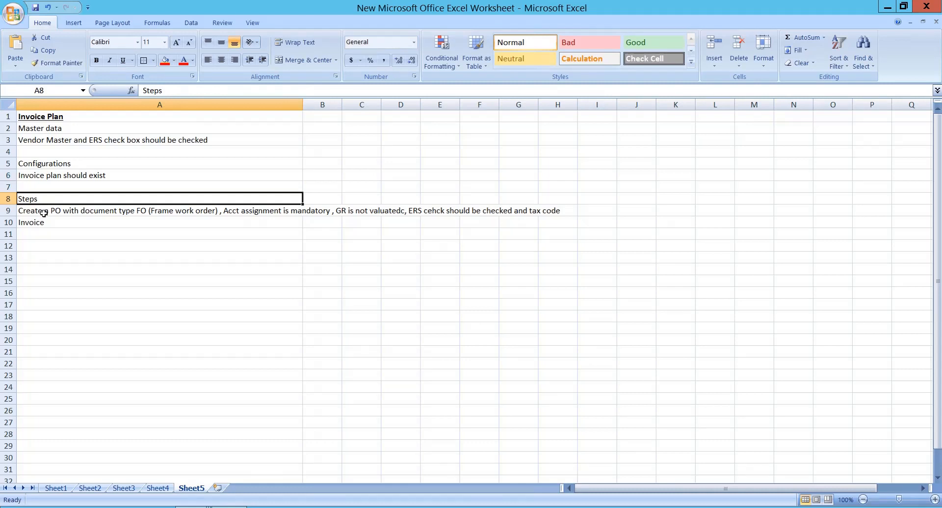
Review the purchase order and invoice steps in A9 and A10 and the vendor master prerequisite in A3
click(43, 213)
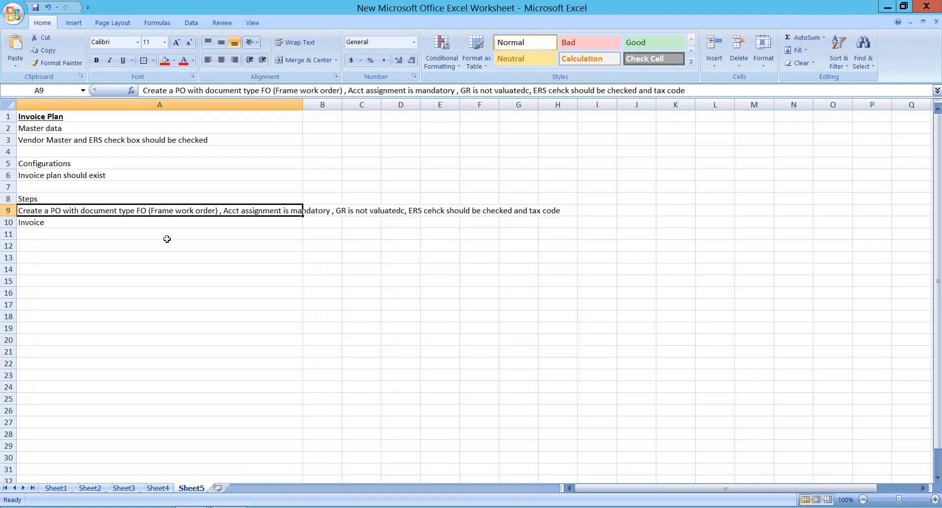
click(87, 225)
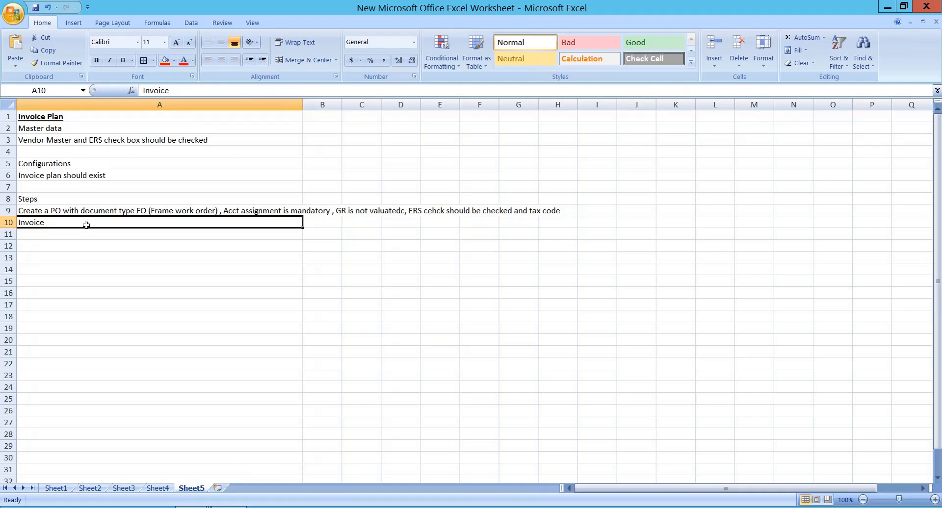
click(88, 139)
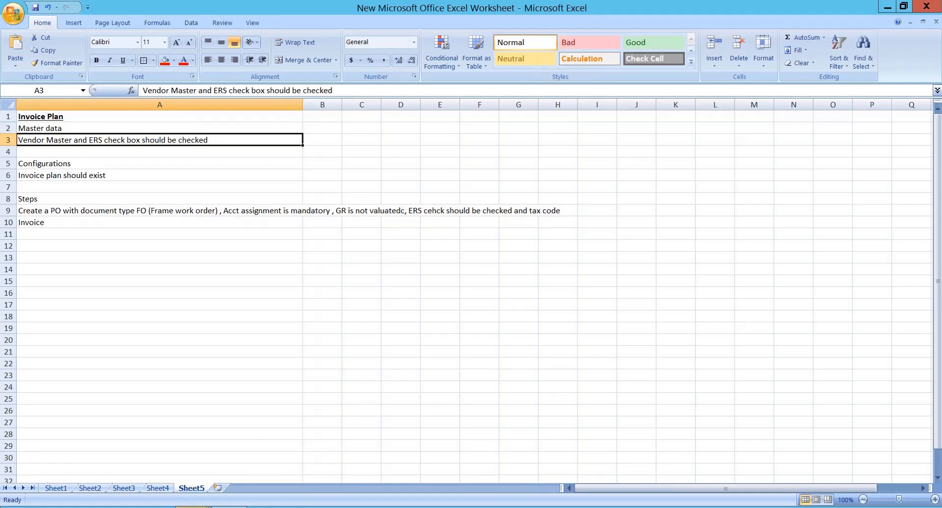
Switch to the Change Organization window in SAP and display the business partner's Vendor: General Data
click(322, 449)
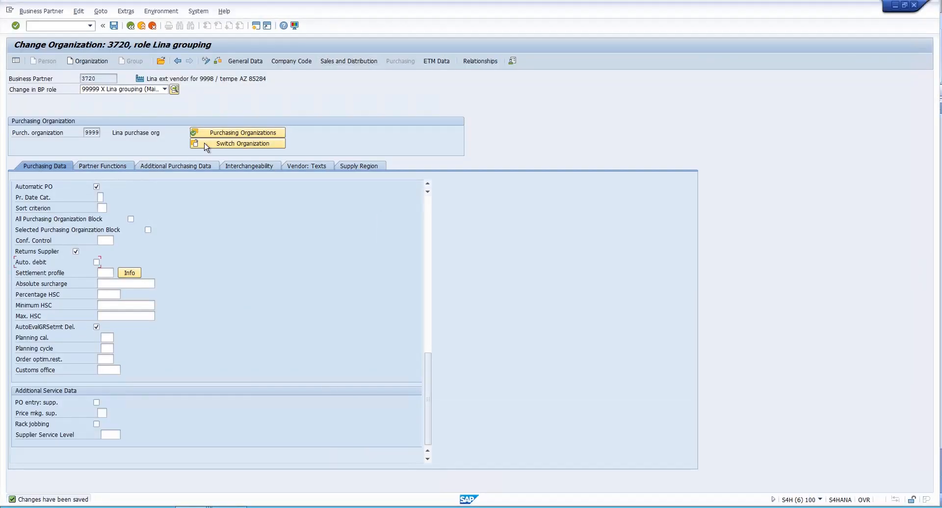
click(250, 62)
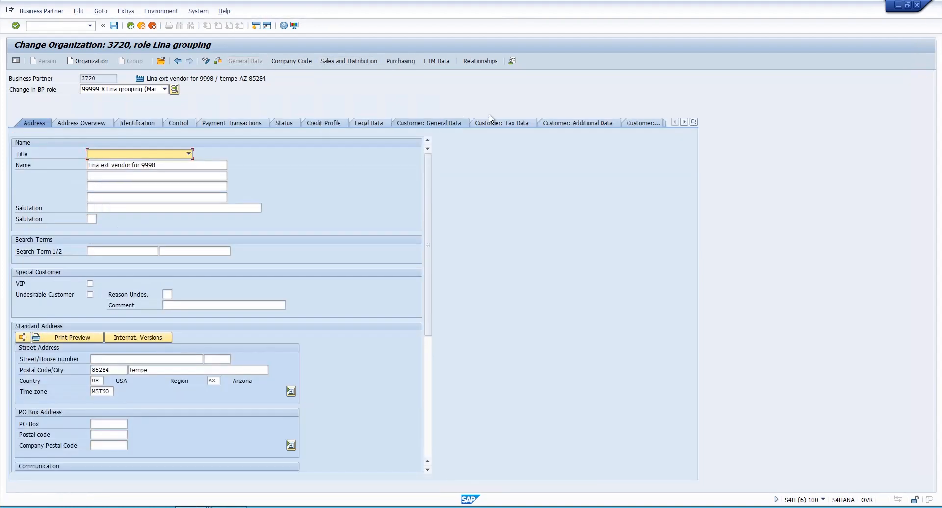
click(694, 121)
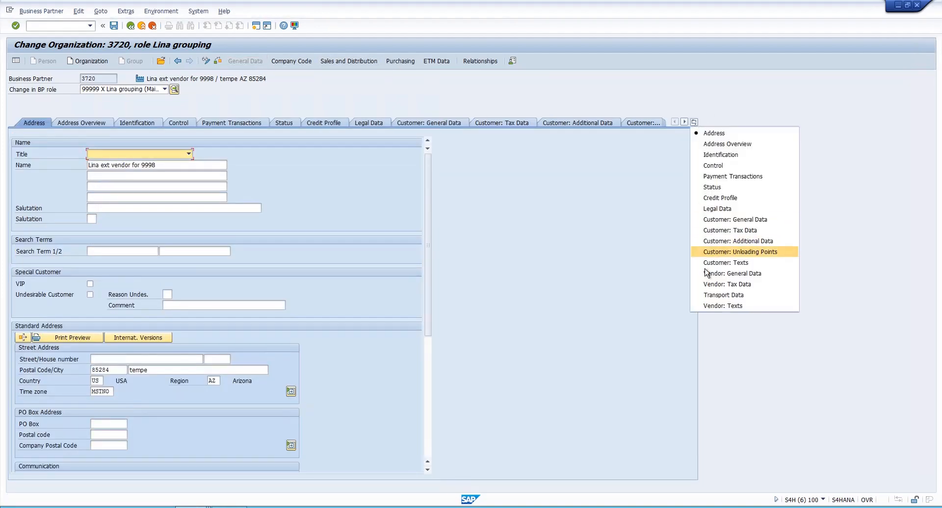
click(731, 273)
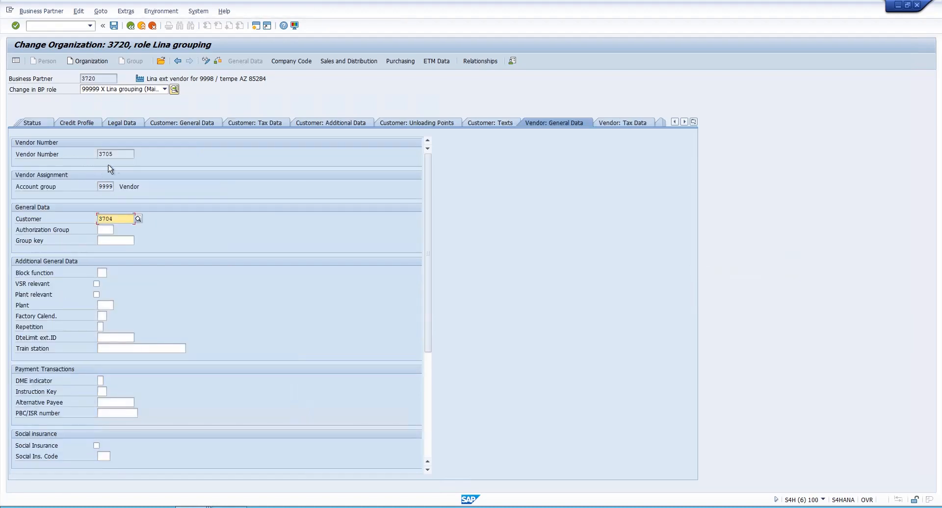
Check the evaluated receipt settlement indicators in the business partner's purchasing data
click(404, 60)
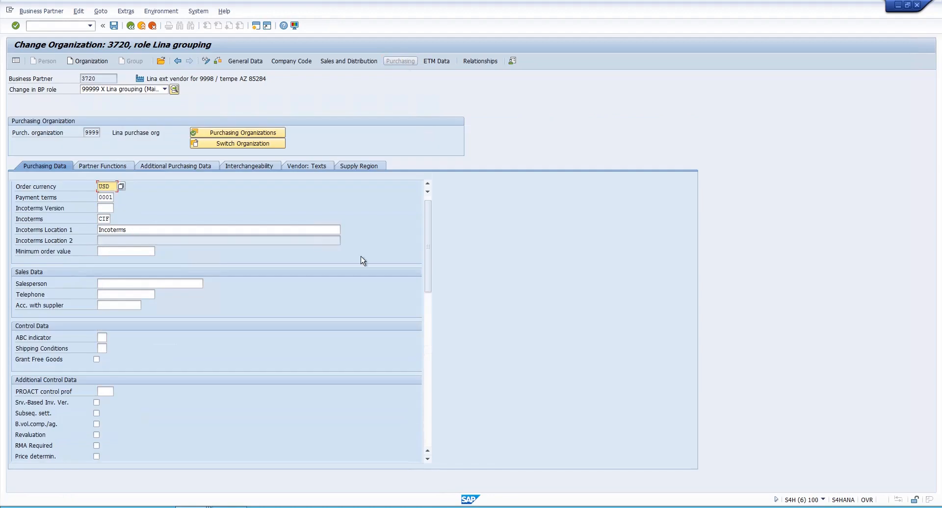
click(427, 340)
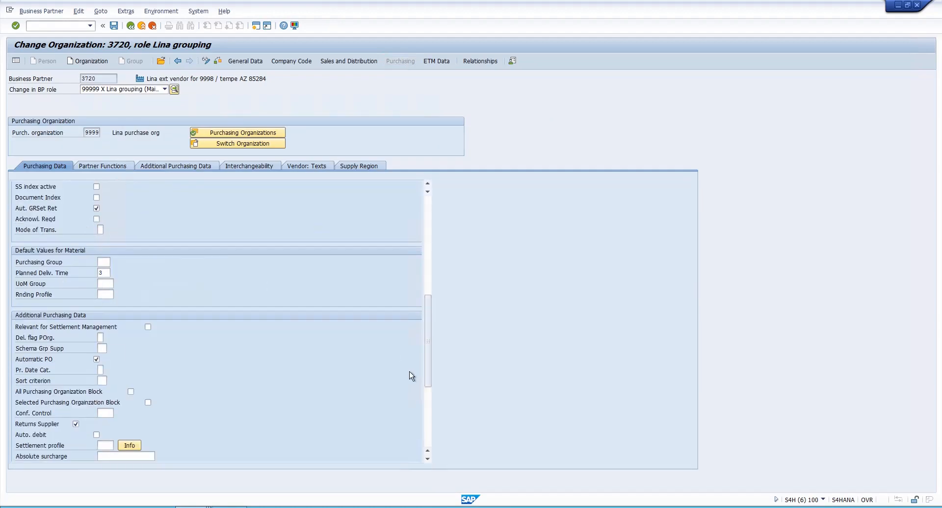
click(425, 402)
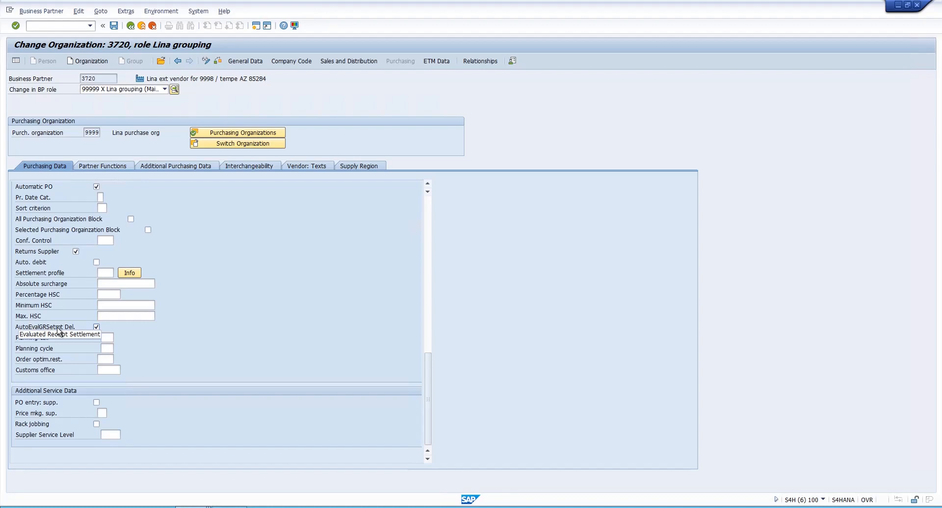
Switch to the Display IMG window and open Maintain Periodic Invoicing Plan Types under Materials Management, Purchasing, Purchase Order, Invoicing Plan
click(201, 507)
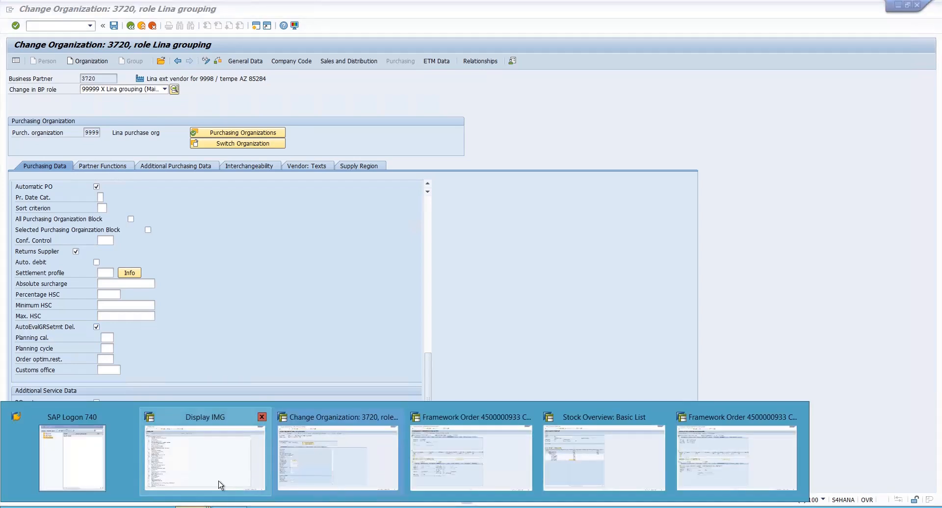
click(221, 483)
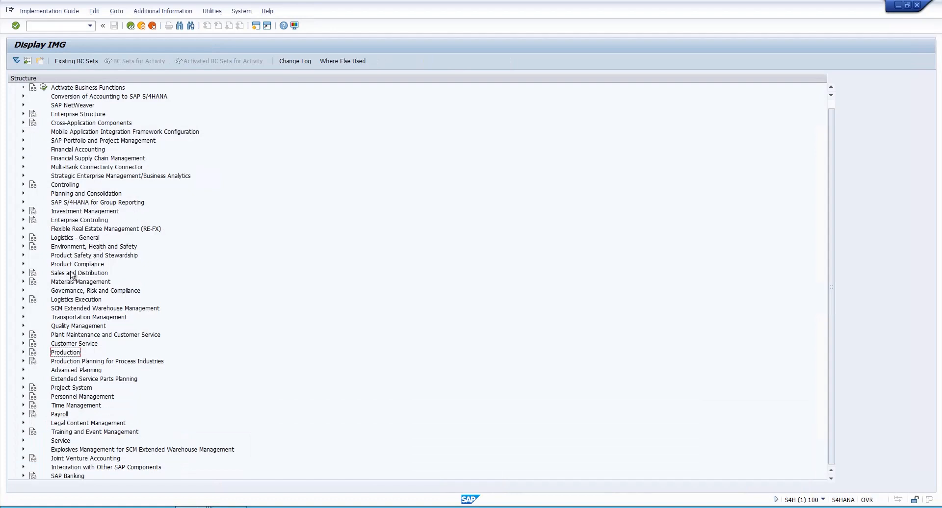
click(23, 283)
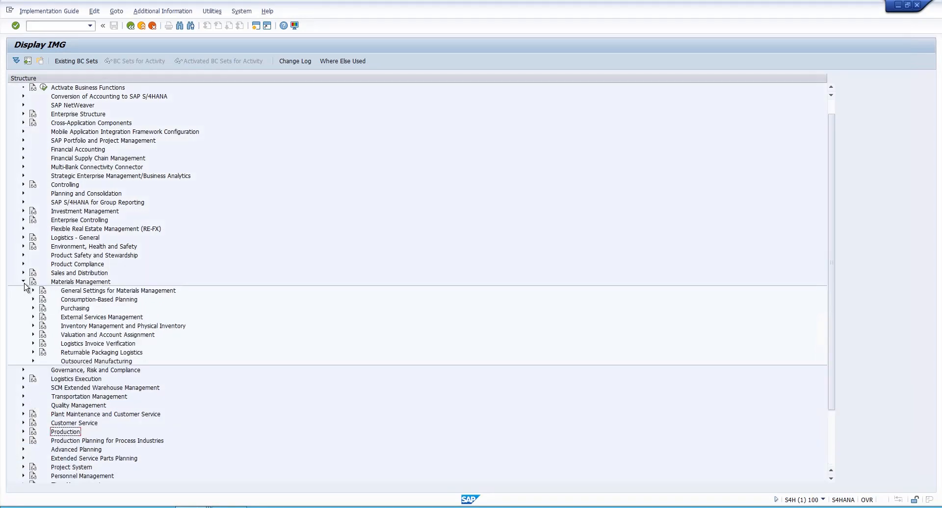
click(33, 309)
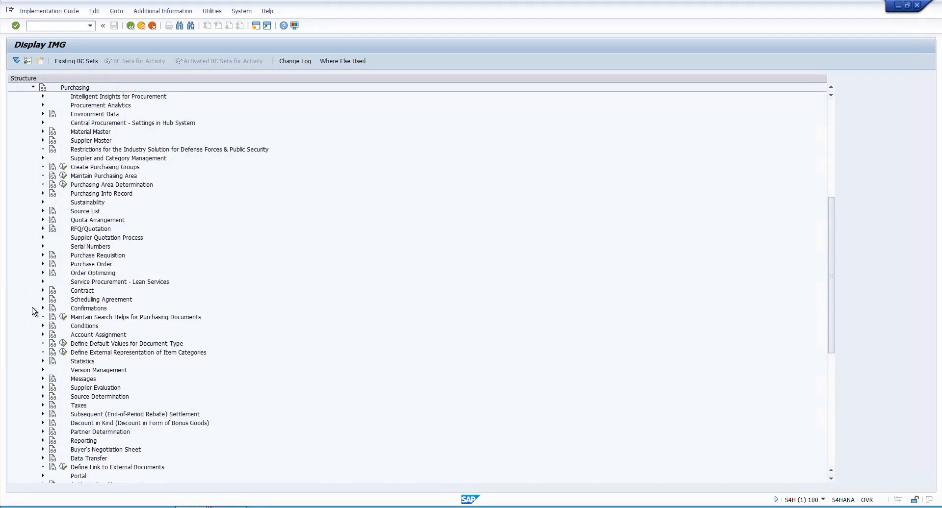
click(43, 264)
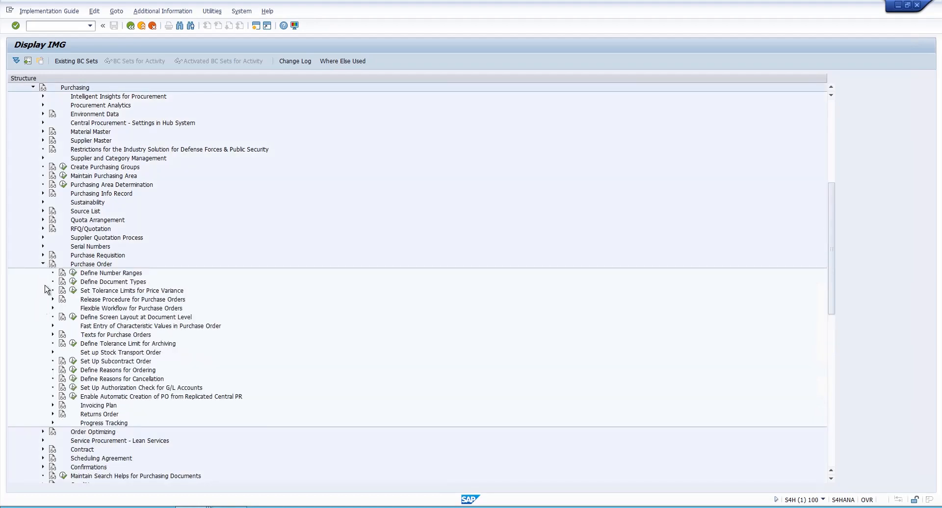
click(53, 406)
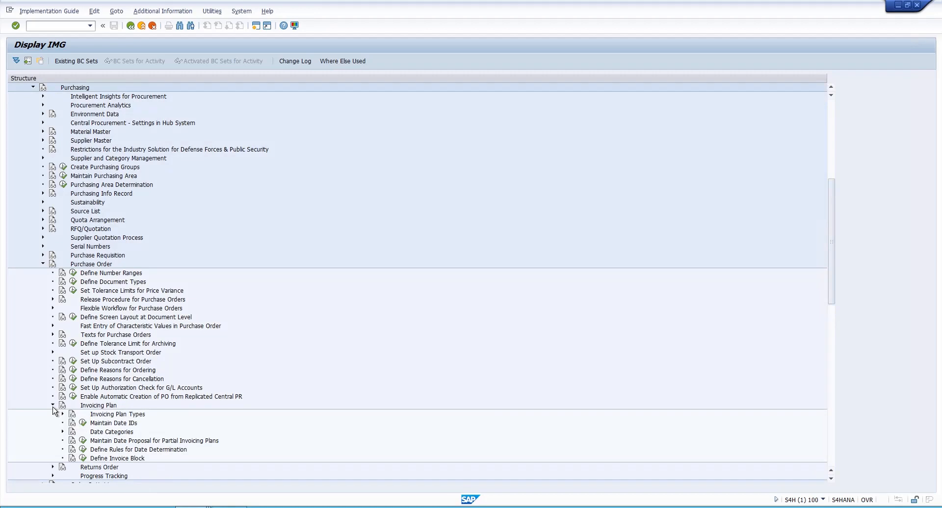
click(62, 414)
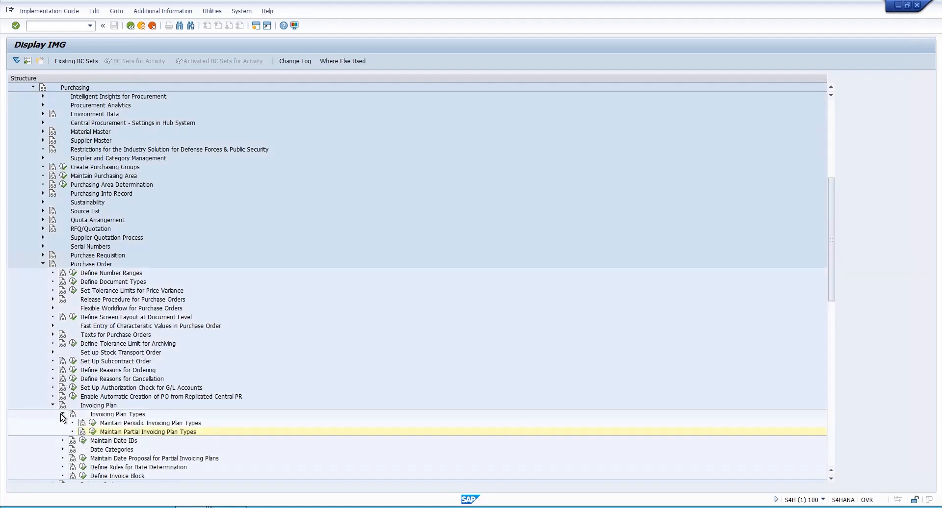
click(94, 424)
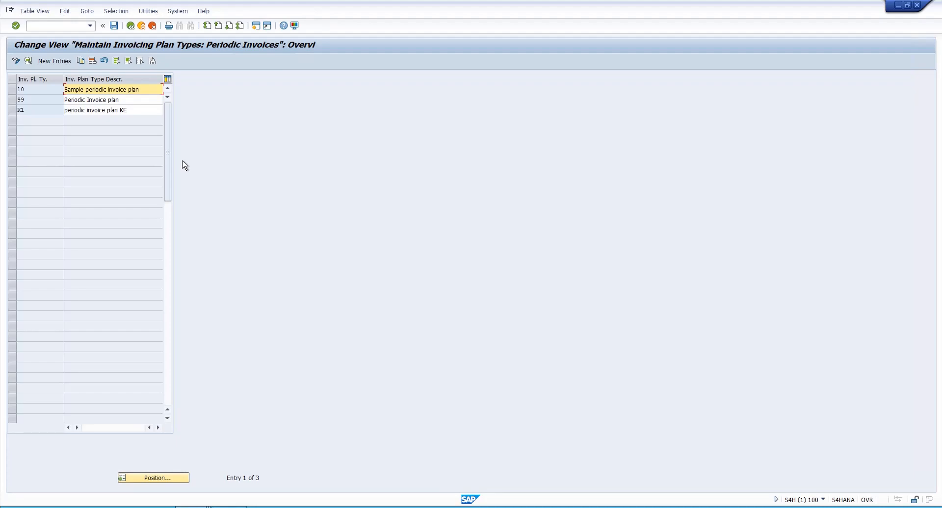
Open the details of invoicing plan type 99, Periodic Invoice plan
click(12, 91)
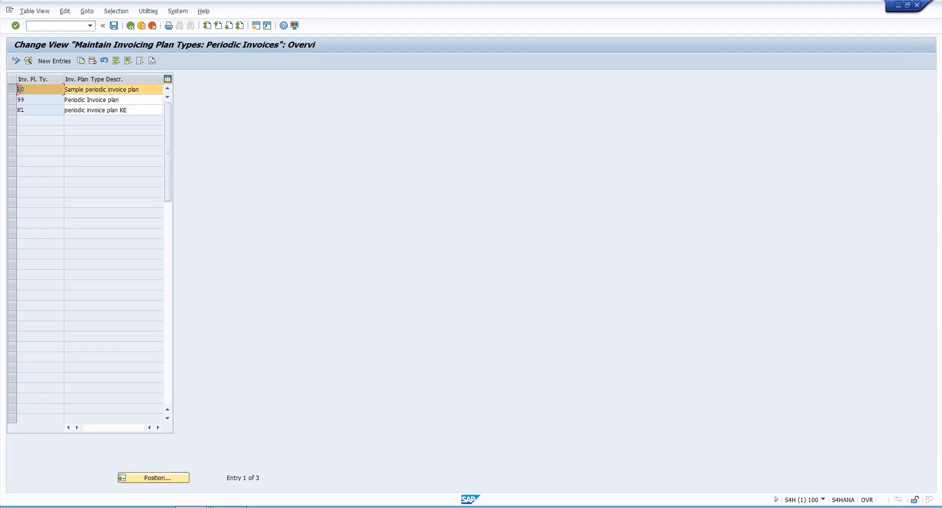
click(12, 90)
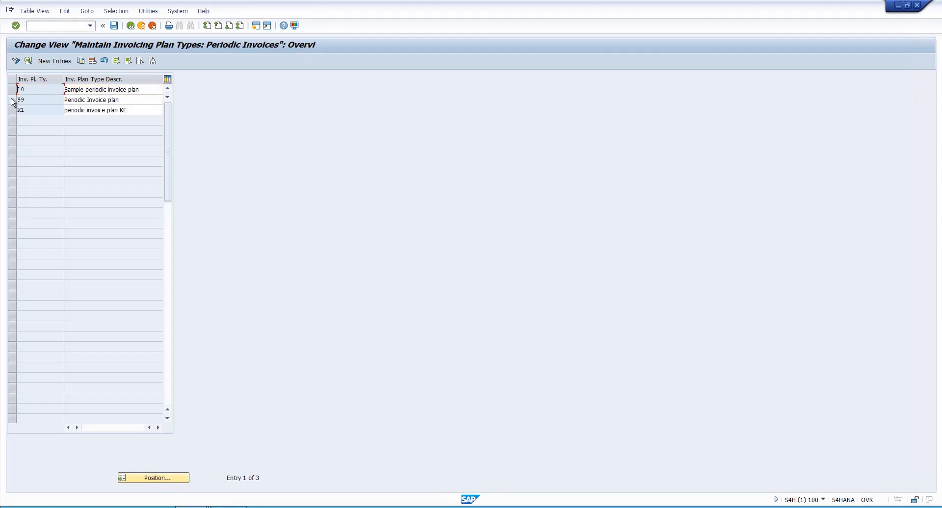
click(12, 100)
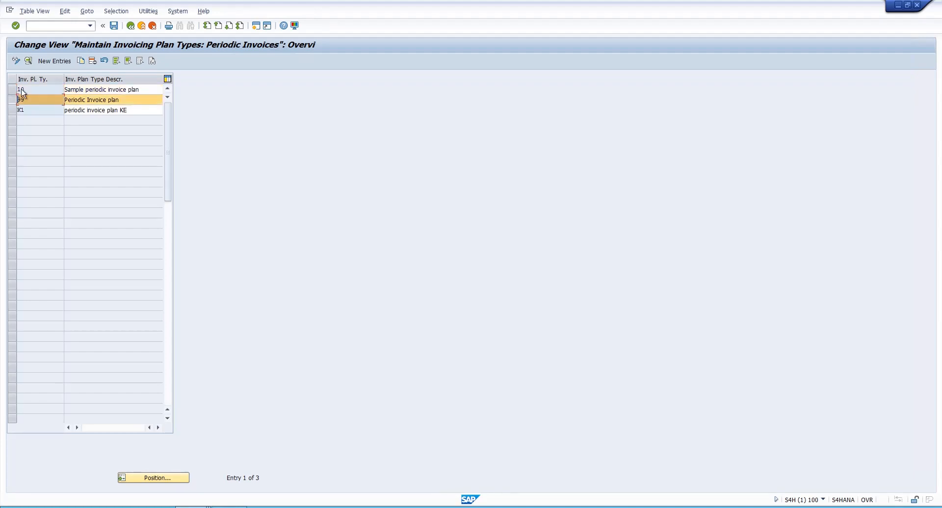
click(29, 61)
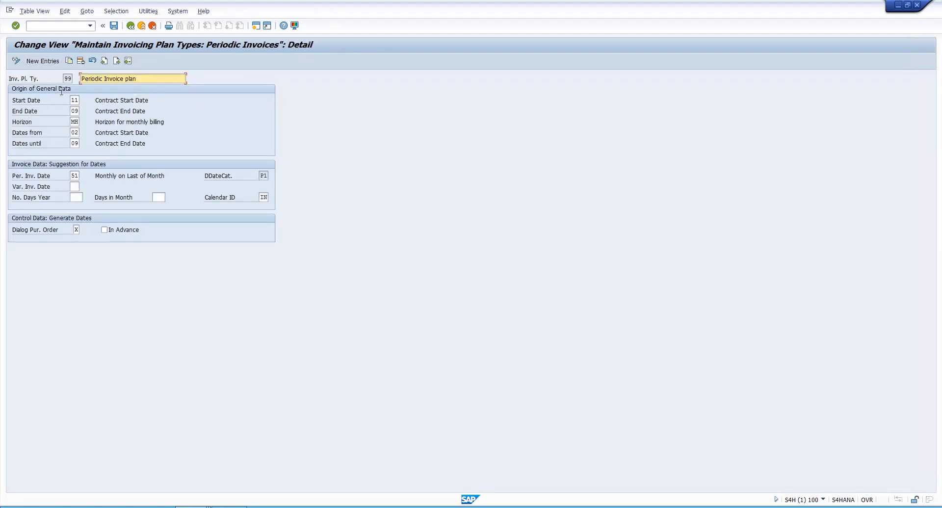
Review the date determination rules available for the start date of invoicing plan type 99
click(77, 100)
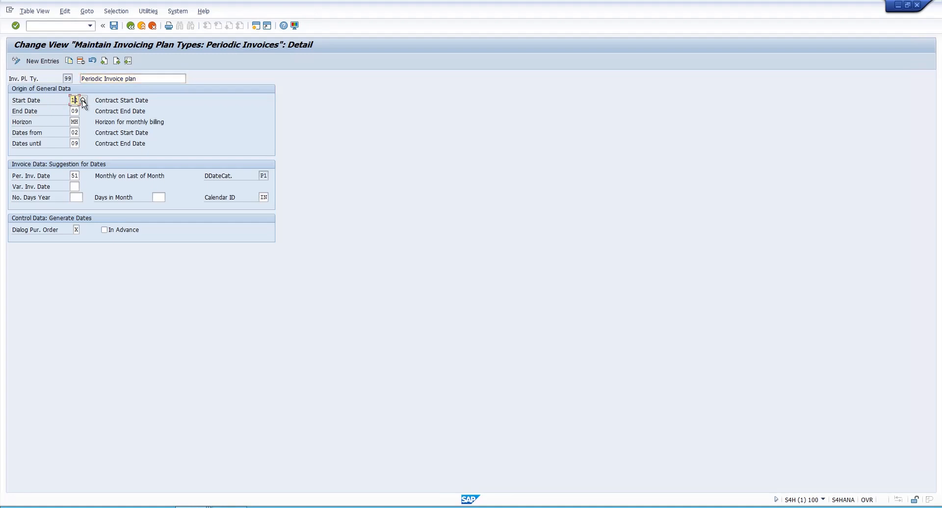
click(81, 100)
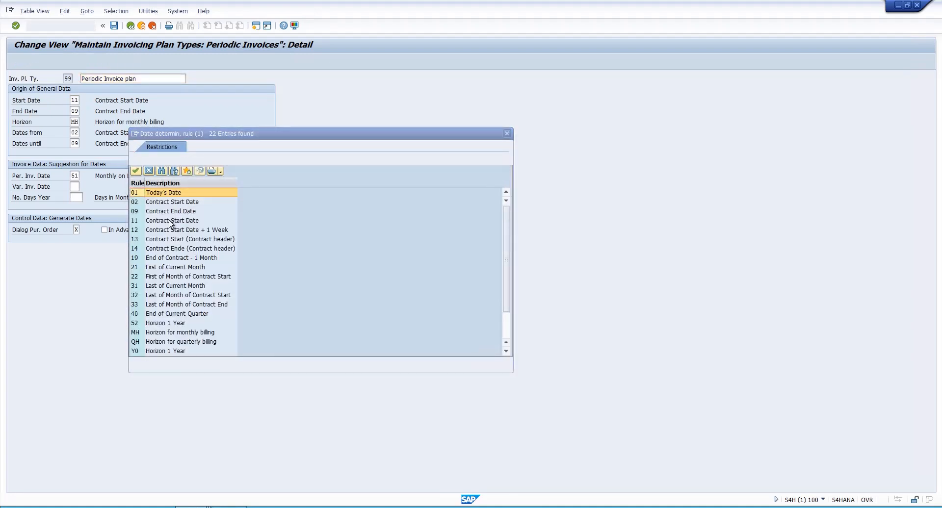
click(170, 221)
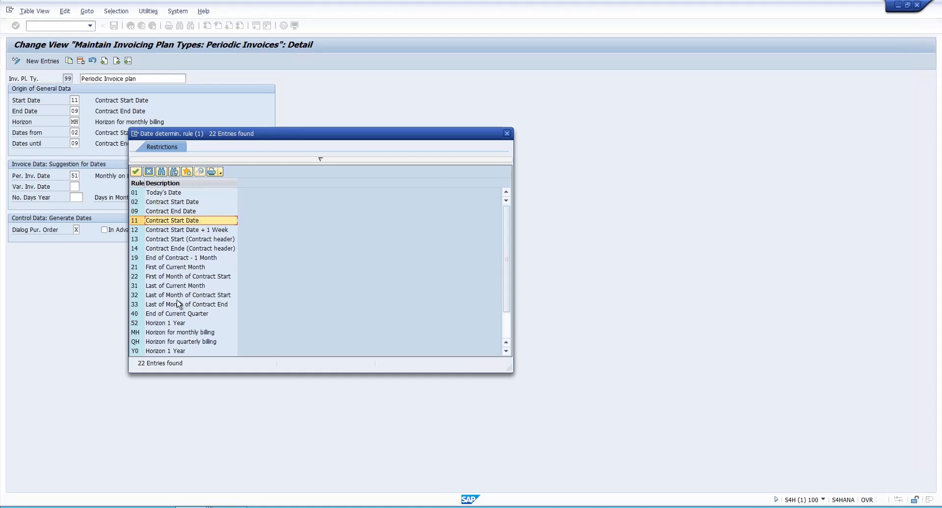
click(149, 171)
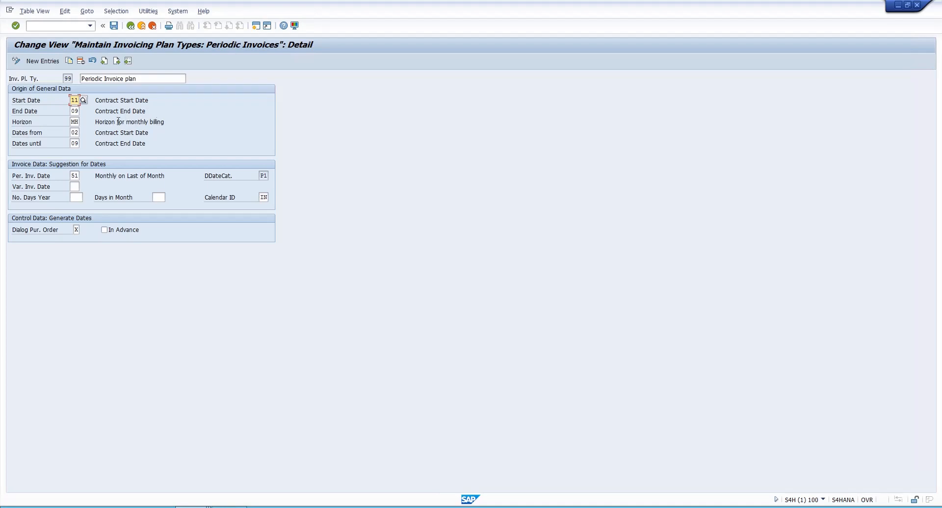
Review the rules available for the plan type's horizon and return to the overview of periodic invoicing plan types
click(79, 122)
click(81, 121)
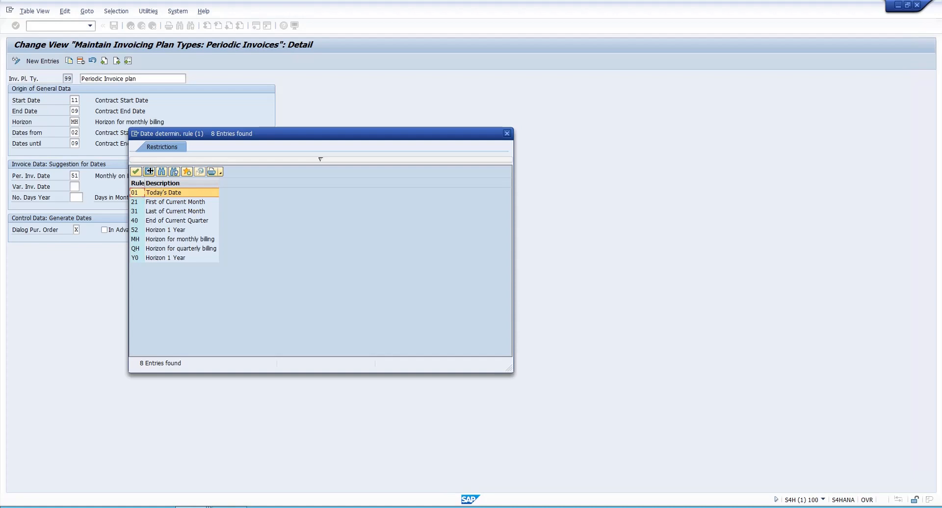
click(150, 169)
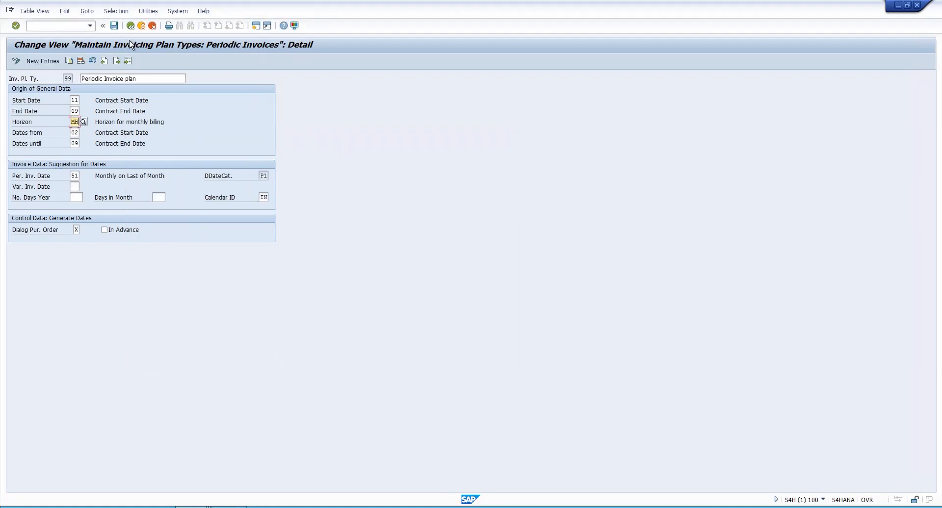
click(131, 27)
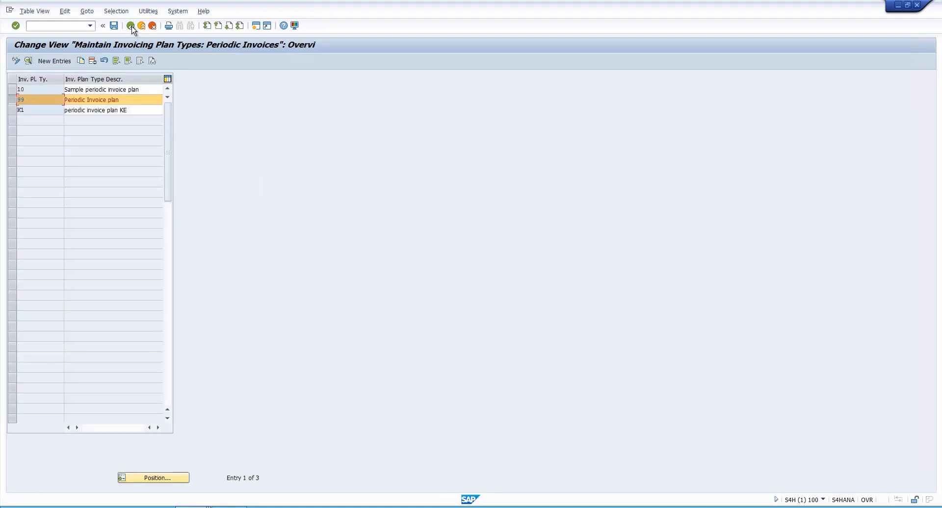
Switch to the Excel worksheet and review the Invoice Plan notes on master data, configuration and purchase order creation
key(alt+Tab)
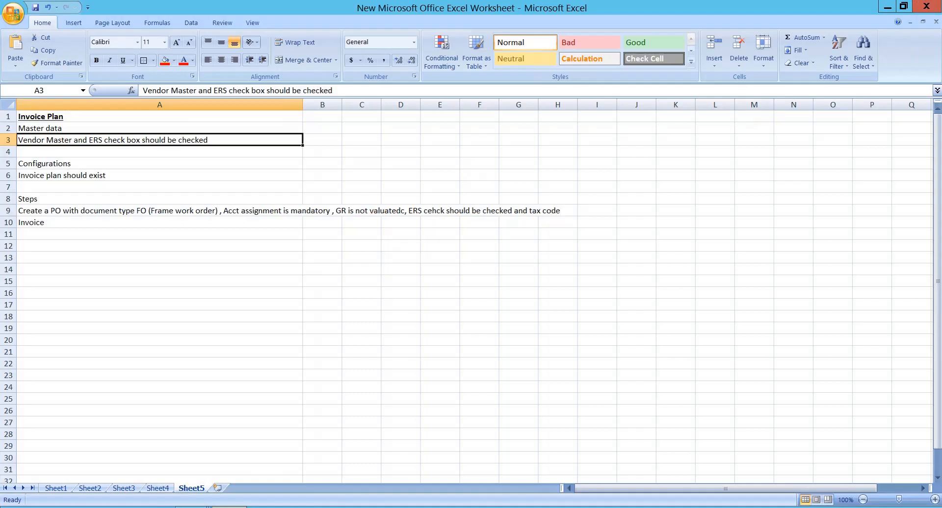
click(104, 178)
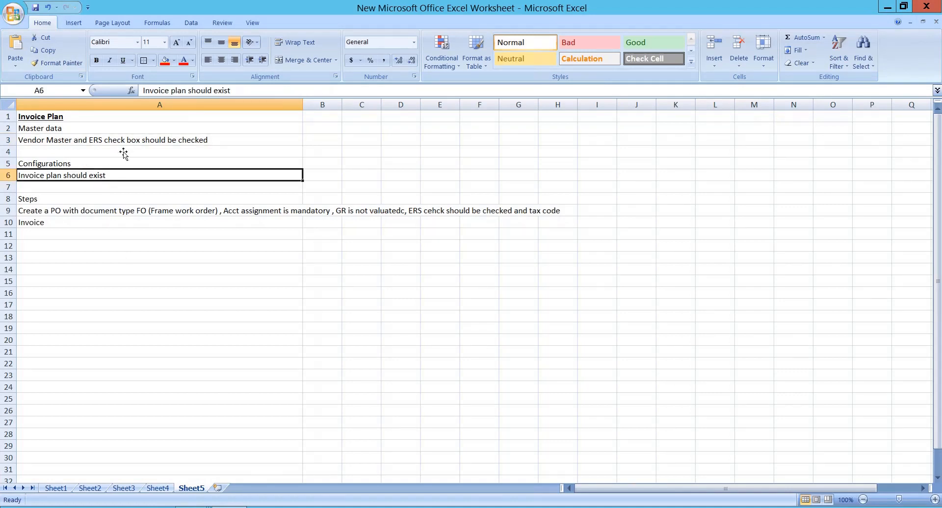
click(133, 141)
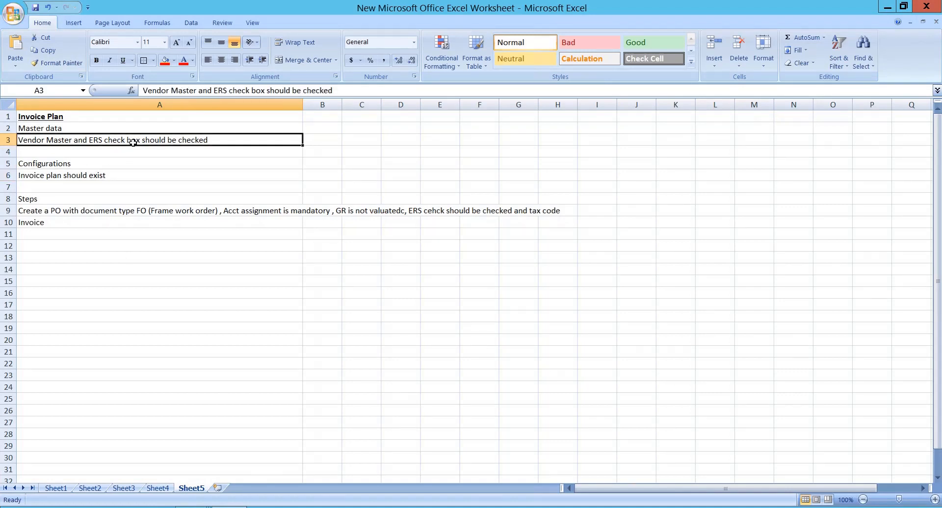
click(91, 210)
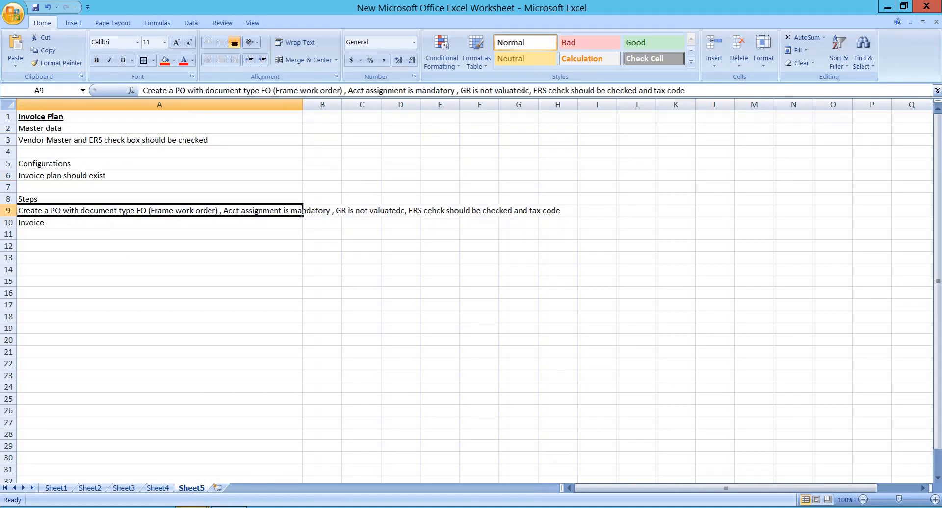
Switch to the SAP framework order window and start a new purchase order with transaction ME21N
click(192, 506)
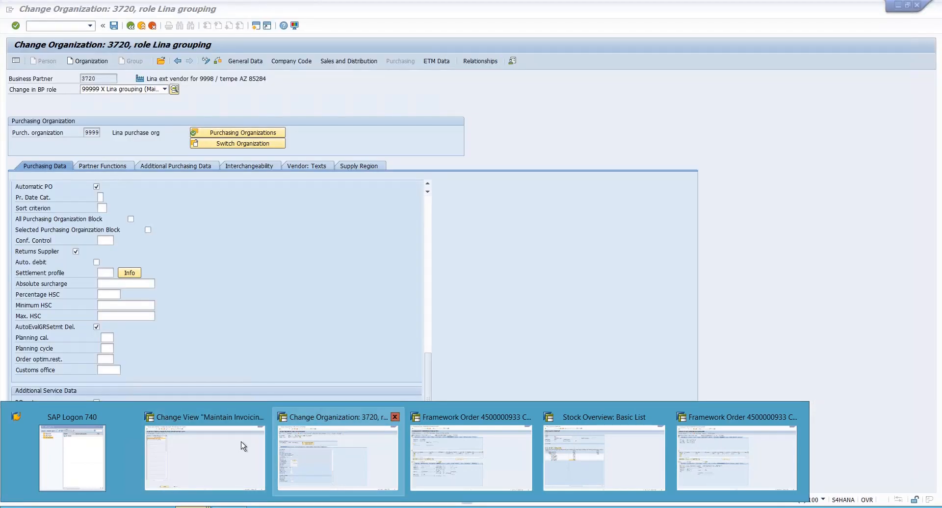
click(496, 460)
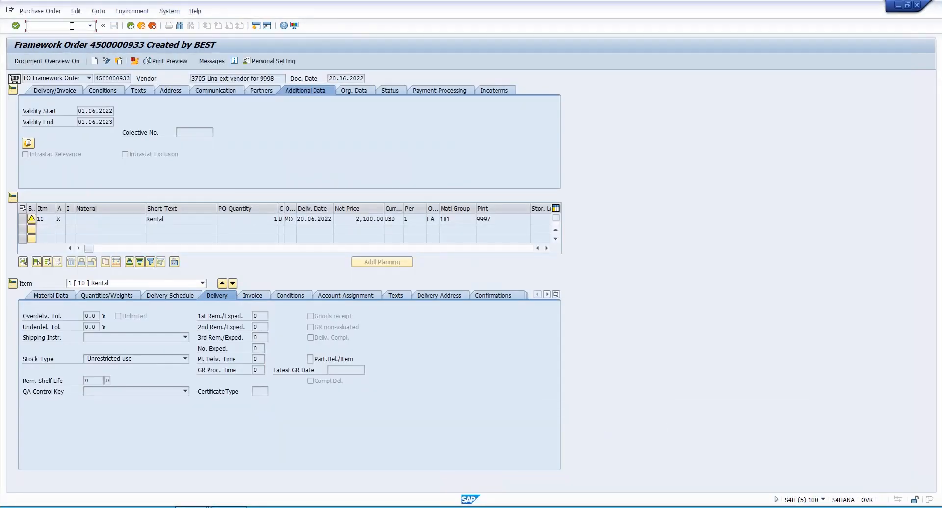
text(/nme21n)
key(Return)
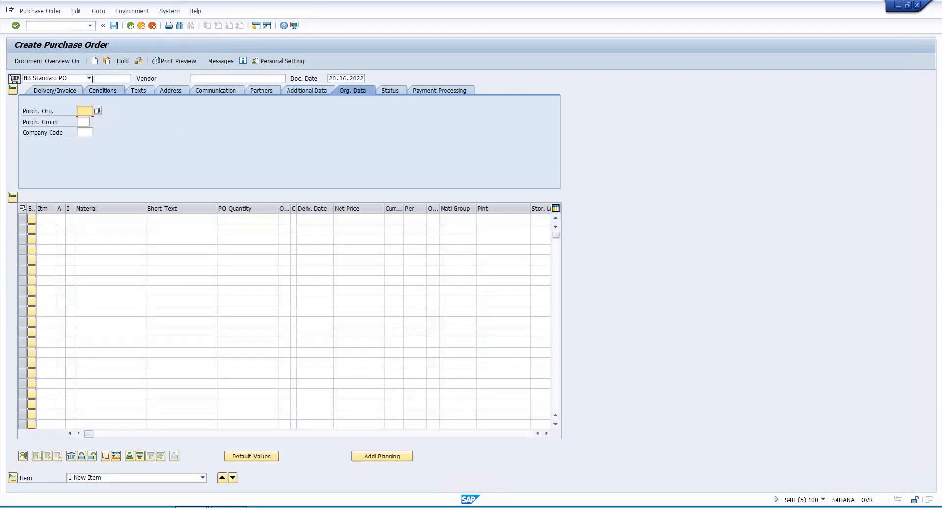
Set the purchase order type to FO Framework Order and enter the vendor number
click(89, 79)
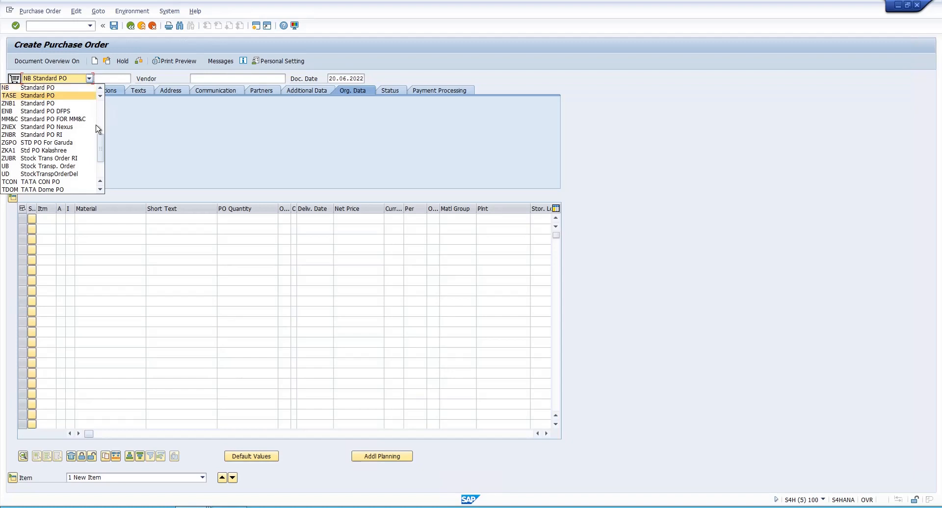
scroll(99, 127, up, 4)
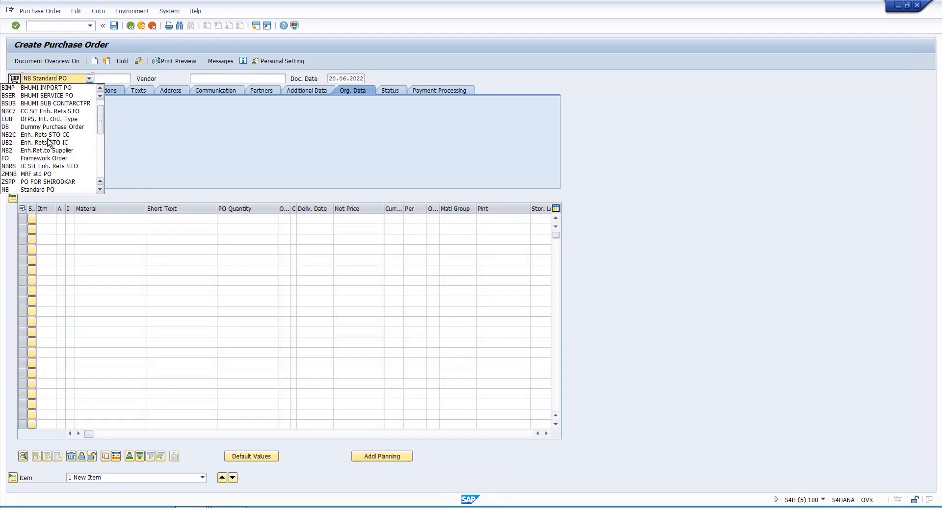
click(33, 158)
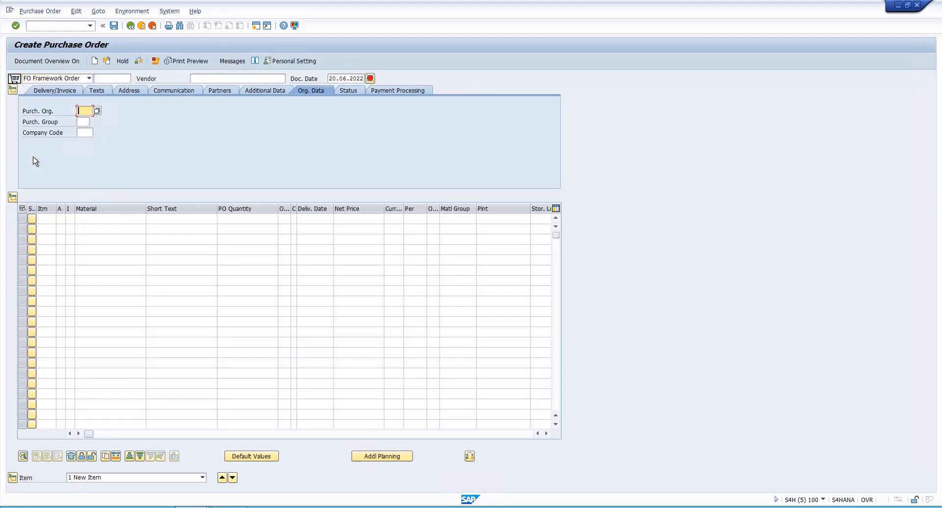
click(207, 78)
text(3705)
key(Return)
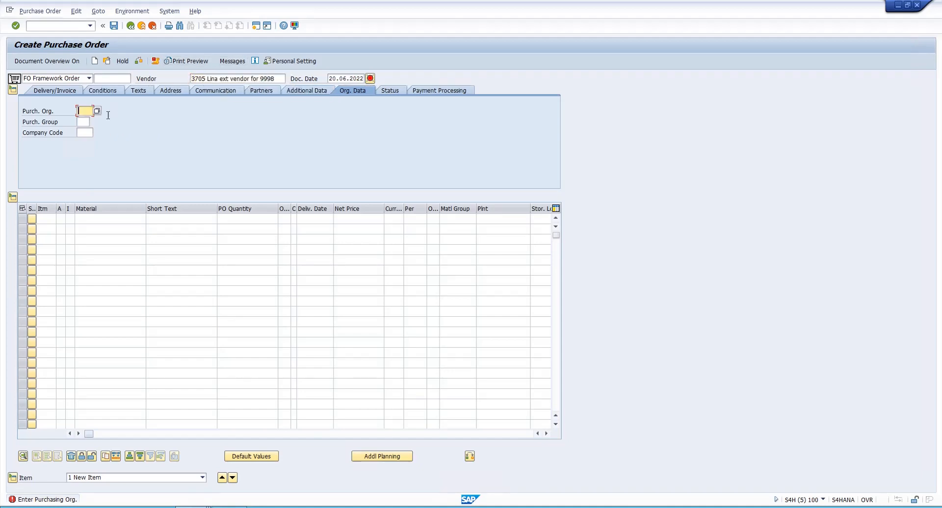
Set the order's purchasing organization to 9999 and its purchasing group to 999
click(88, 119)
key(shift+Tab)
text(9999)
key(Tab)
text(999)
key(Return)
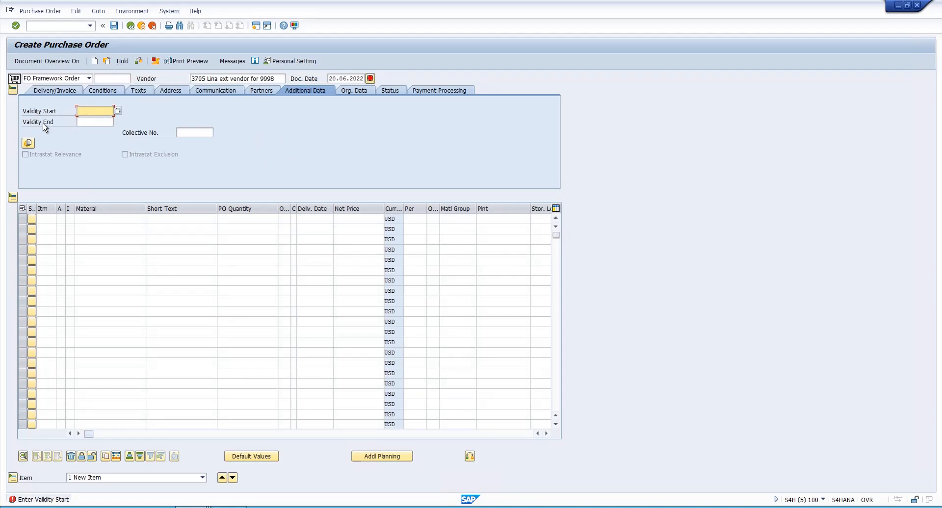
Set the order's validity start to 01.06.2022 and its validity end to 01.06.2023
click(118, 112)
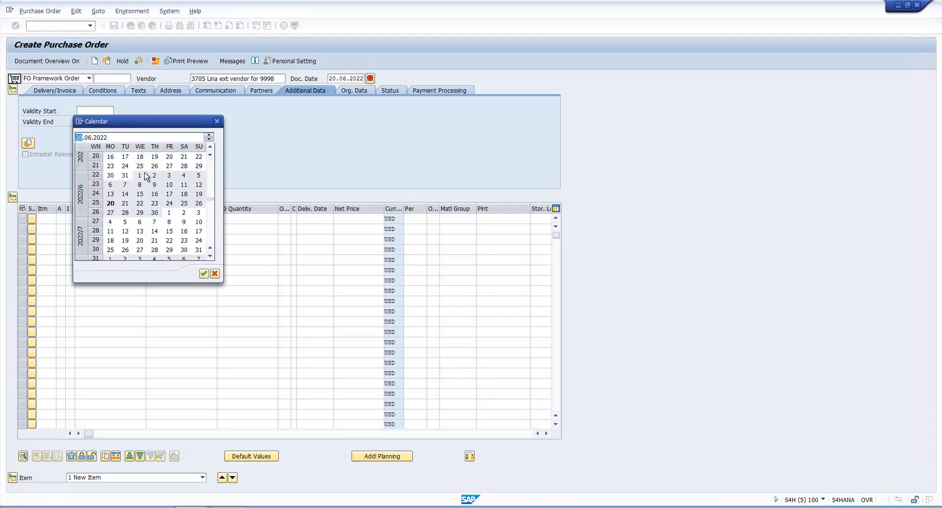
double_click(140, 176)
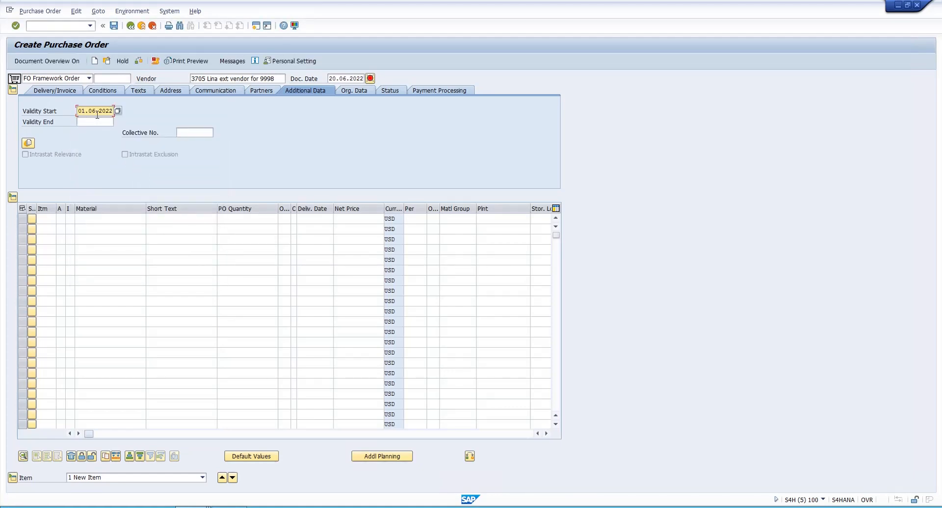
click(109, 121)
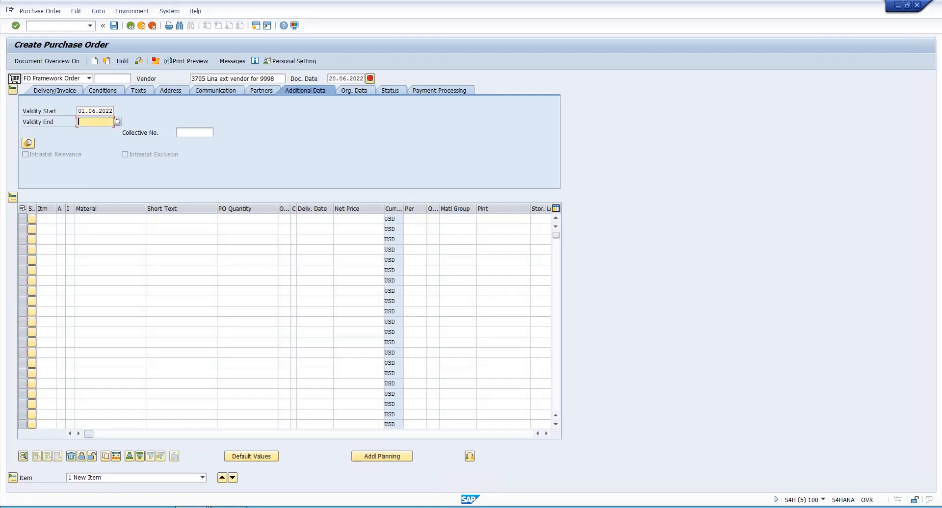
key(Down)
key(Return)
click(118, 121)
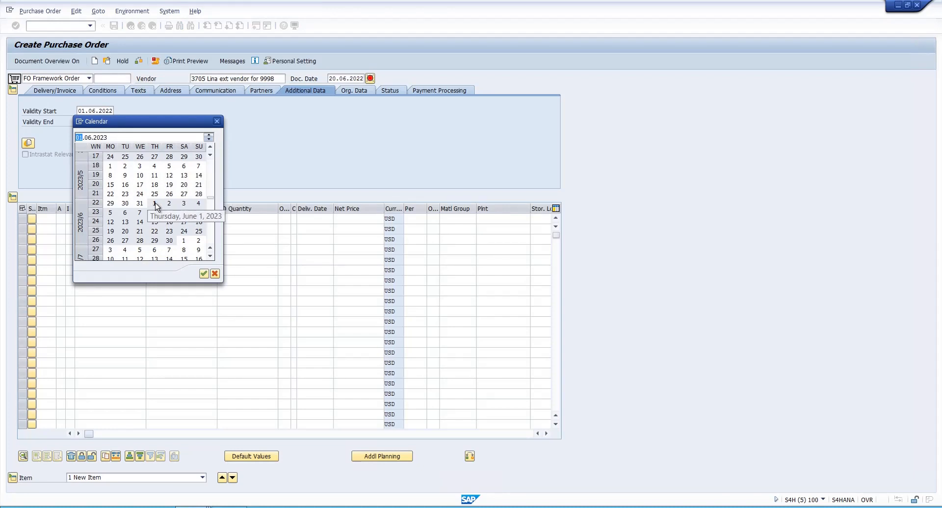
double_click(154, 204)
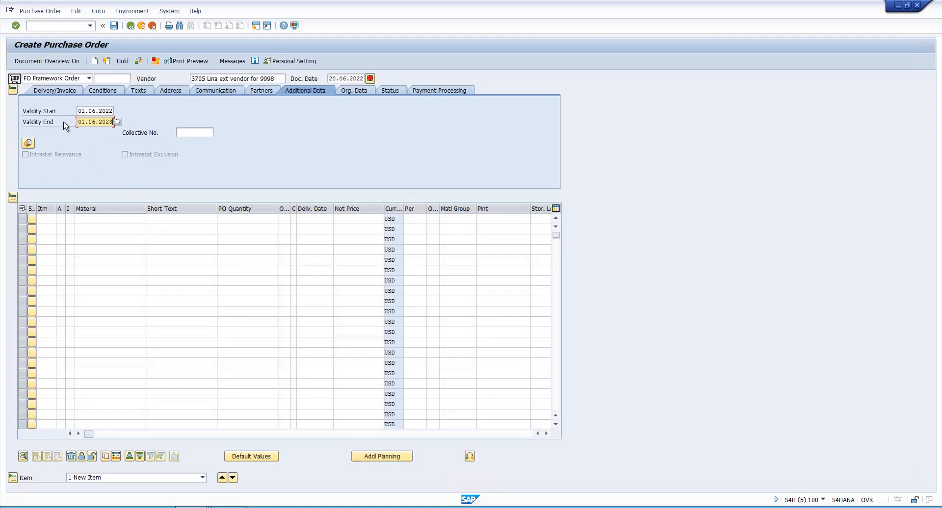
Enter the first order item with account assignment category K, short text Building rental, quantity 1 and order unit MON
click(61, 218)
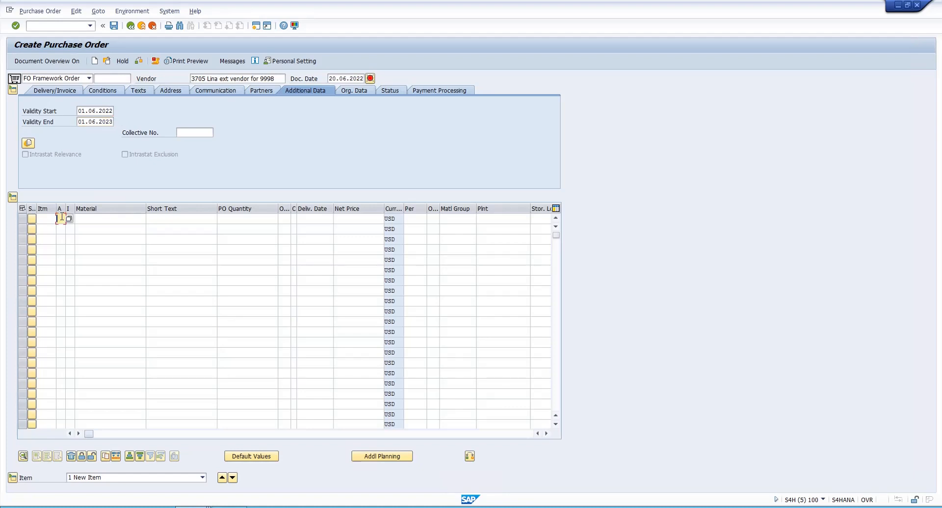
text(K)
key(Tab)
key(Tab)
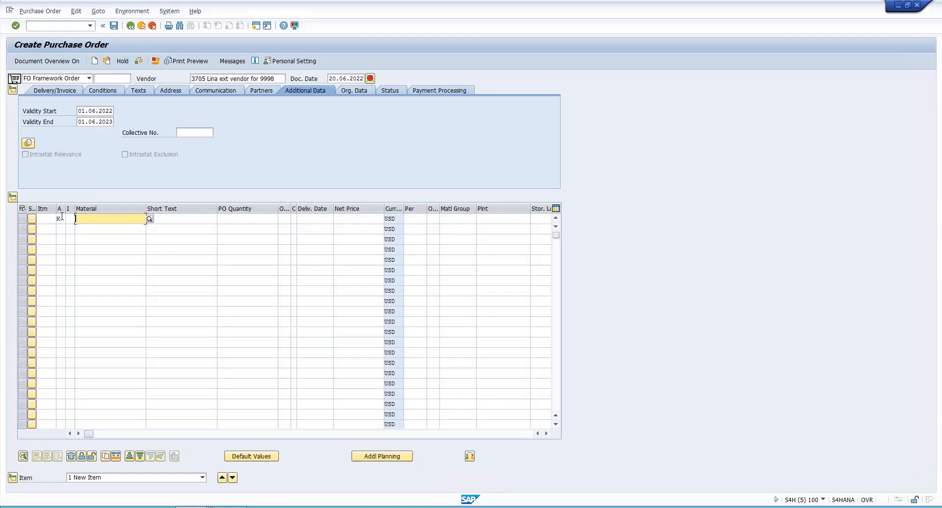
key(Tab)
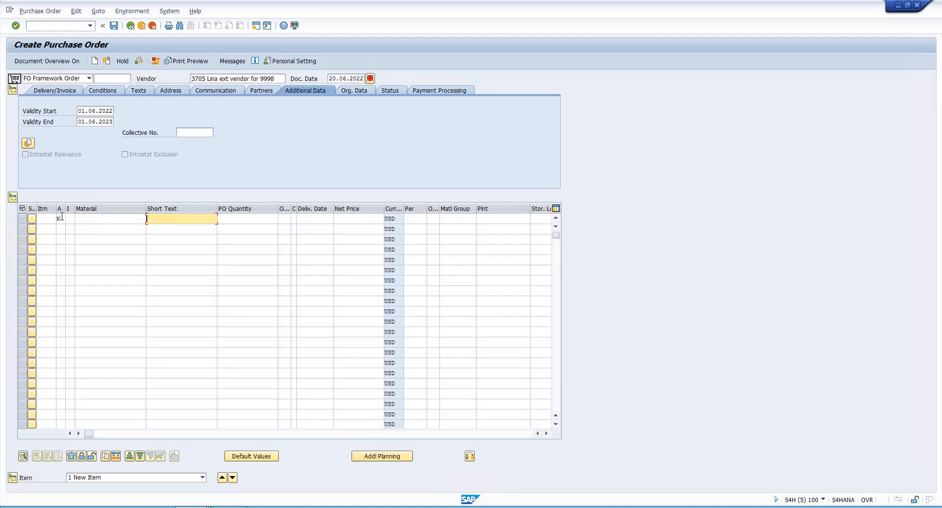
text(Building rental)
key(Tab)
key(Tab)
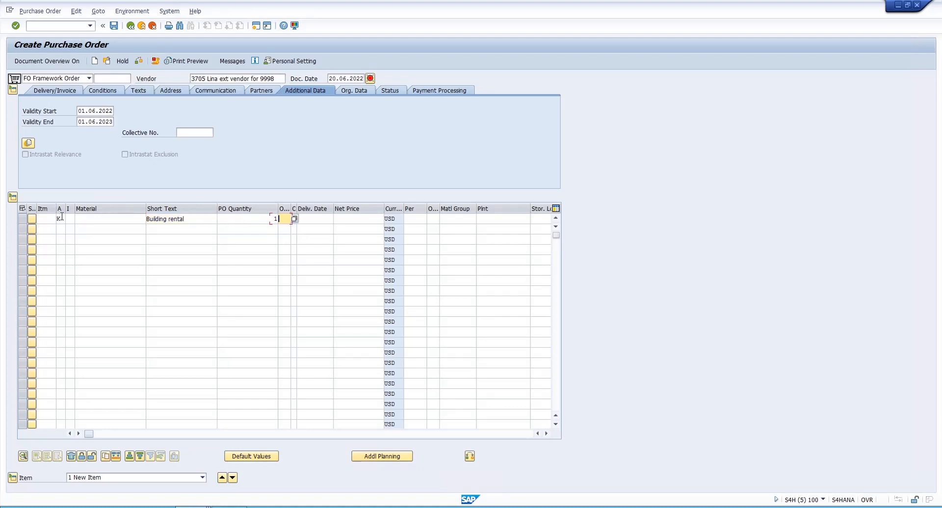
text(MO)
key(Return)
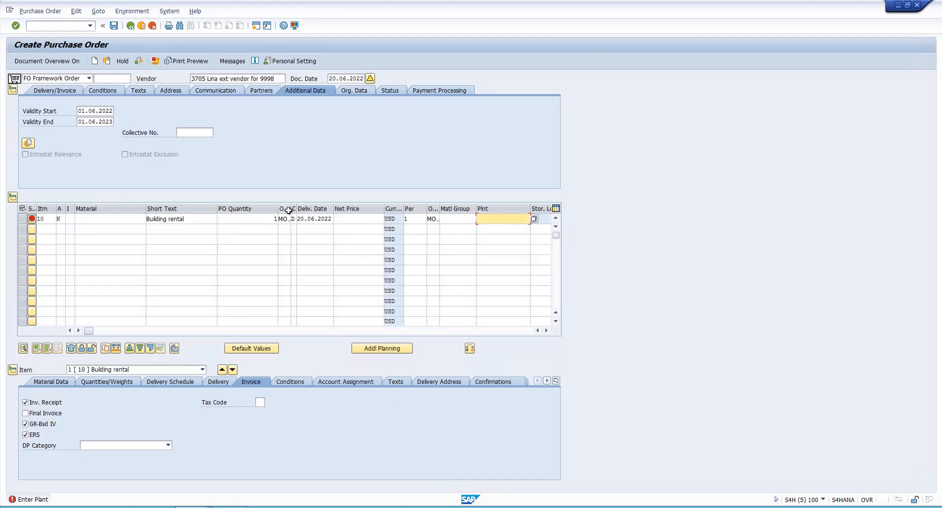
drag(290, 210, 315, 211)
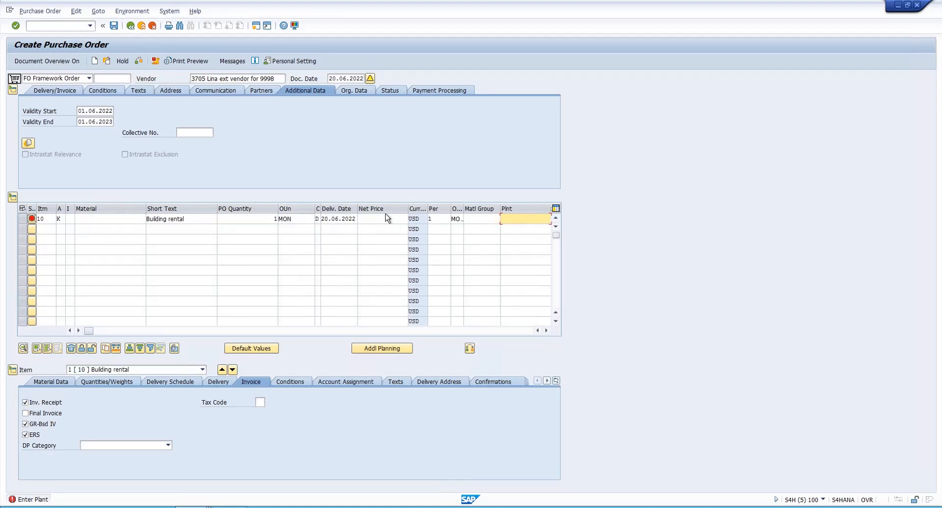
Set the Building rental item's net price to 2100 USD and its material group to 101
click(384, 222)
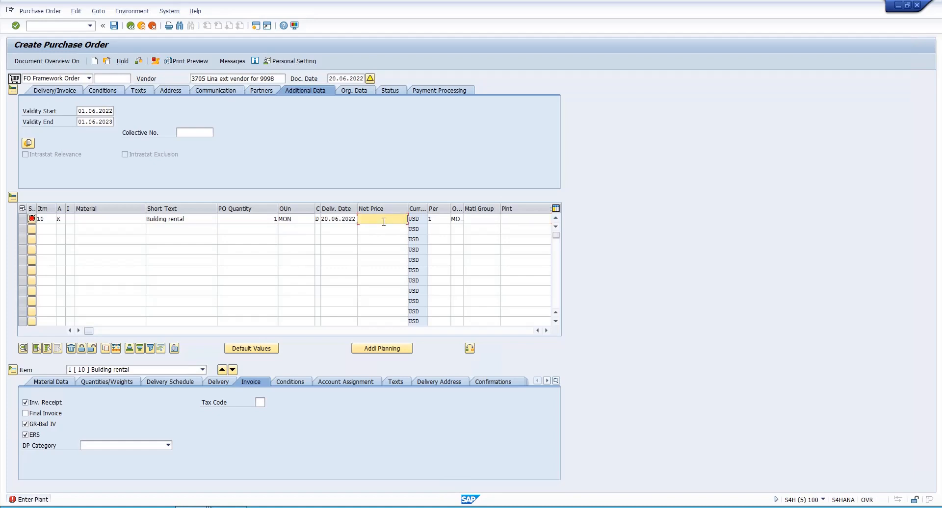
text(2100)
key(Tab)
key(Tab)
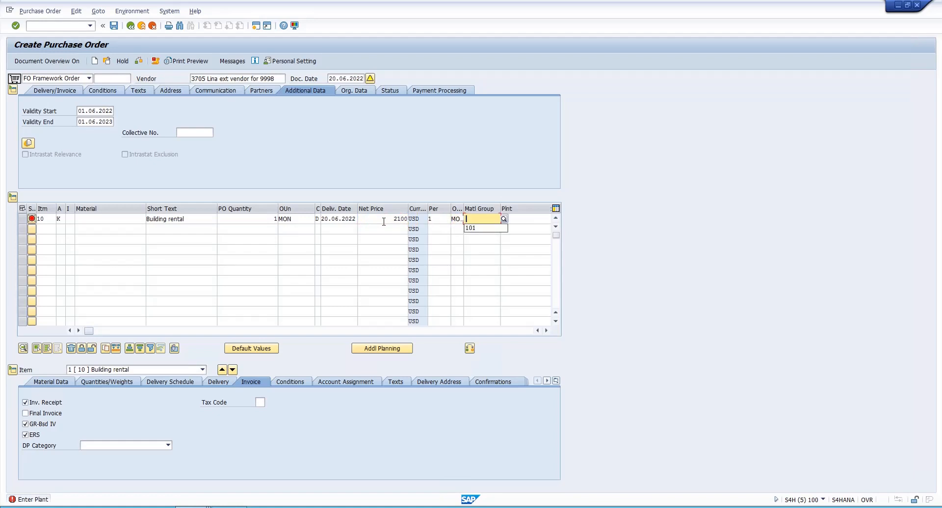
key(Down)
key(Return)
Assign plant 9997 to the Building rental item and set its invoice tax code to V1
key(Tab)
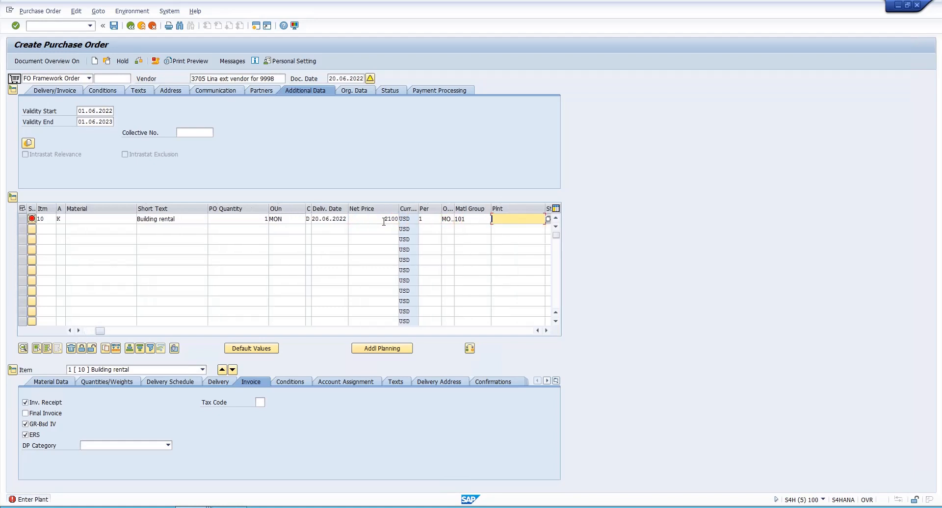
text(9997)
key(Return)
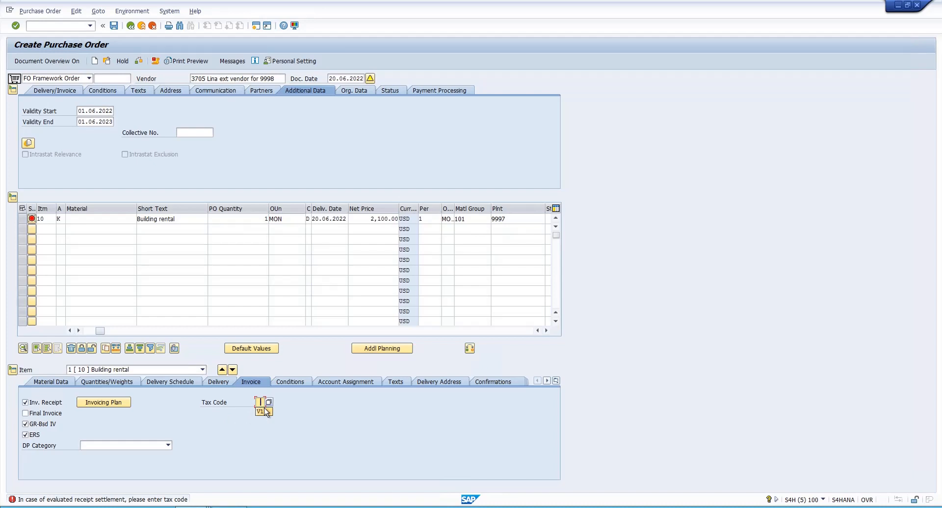
key(Return)
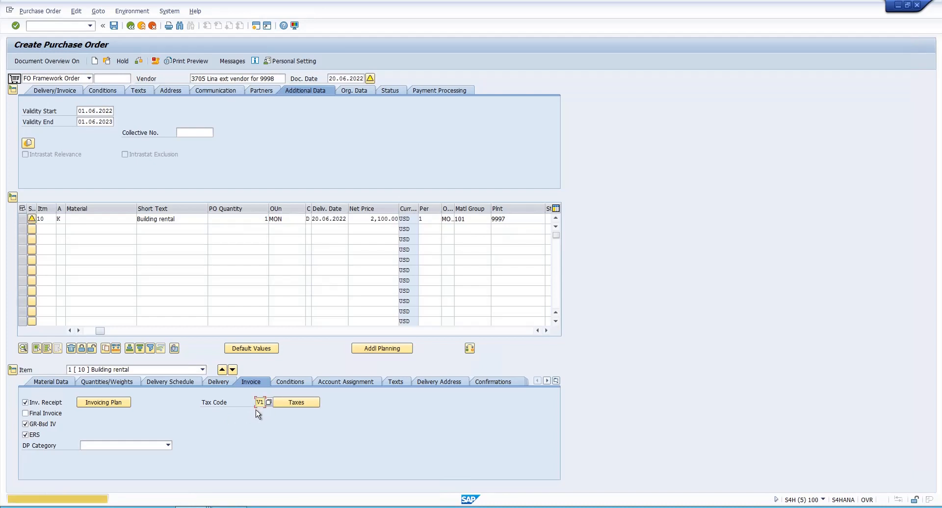
Turn off goods-receipt-based invoice verification and the goods receipt requirement for the Building rental item
click(25, 425)
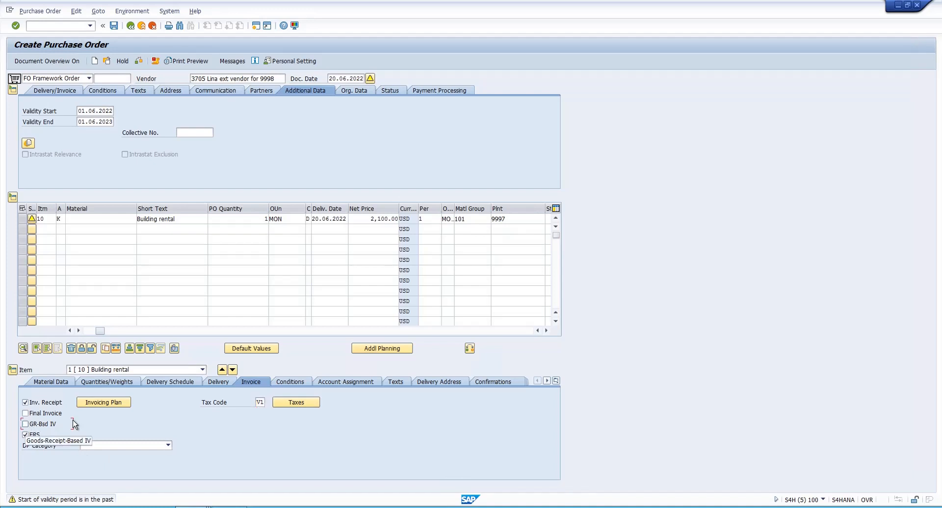
click(216, 383)
click(310, 318)
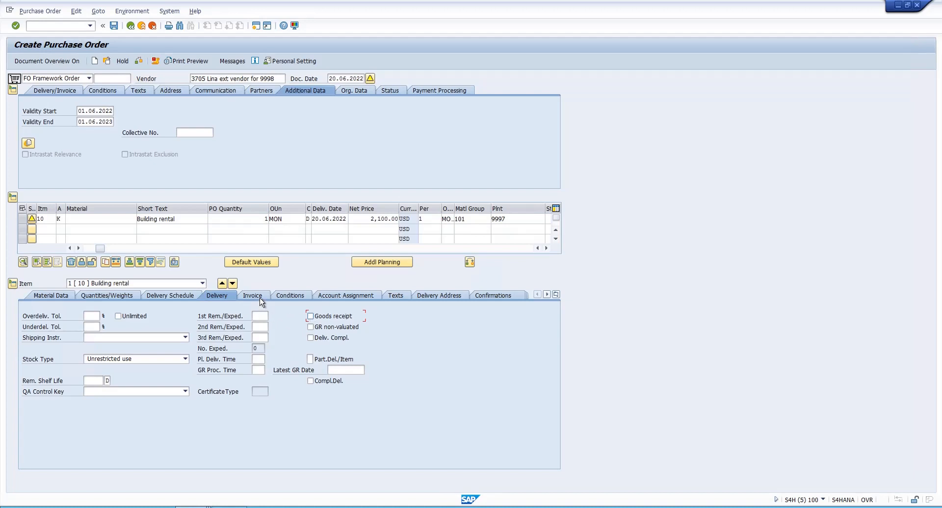
click(260, 299)
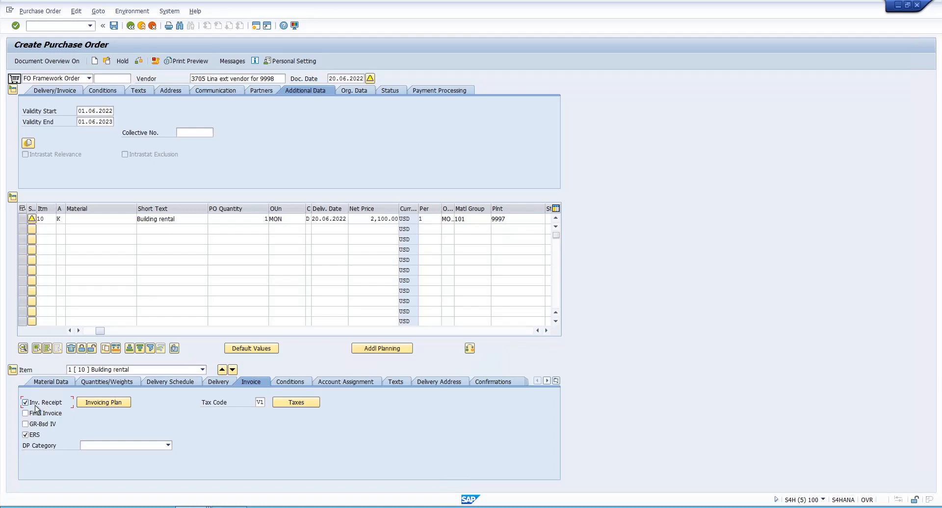
Create an invoicing plan of type 99 Periodic Invoice plan for the Building rental item and set it to invoice in advance
click(104, 403)
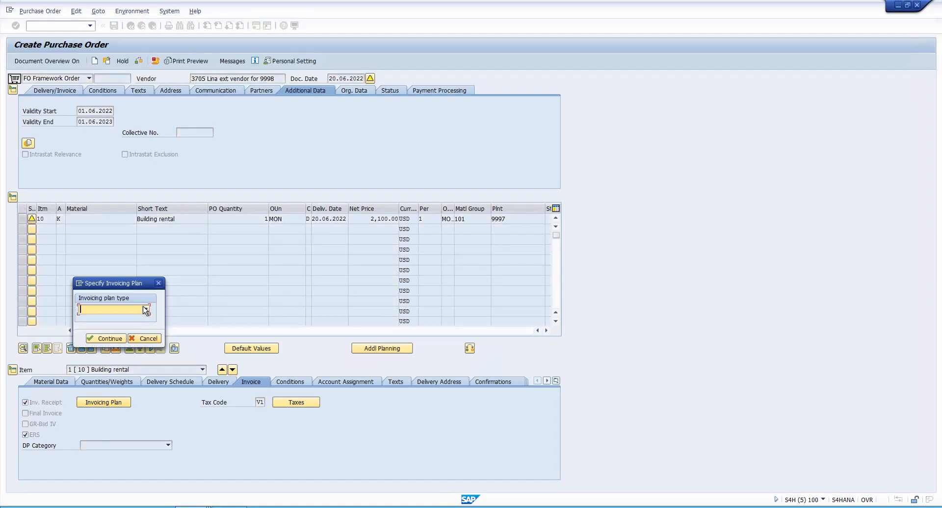
click(142, 306)
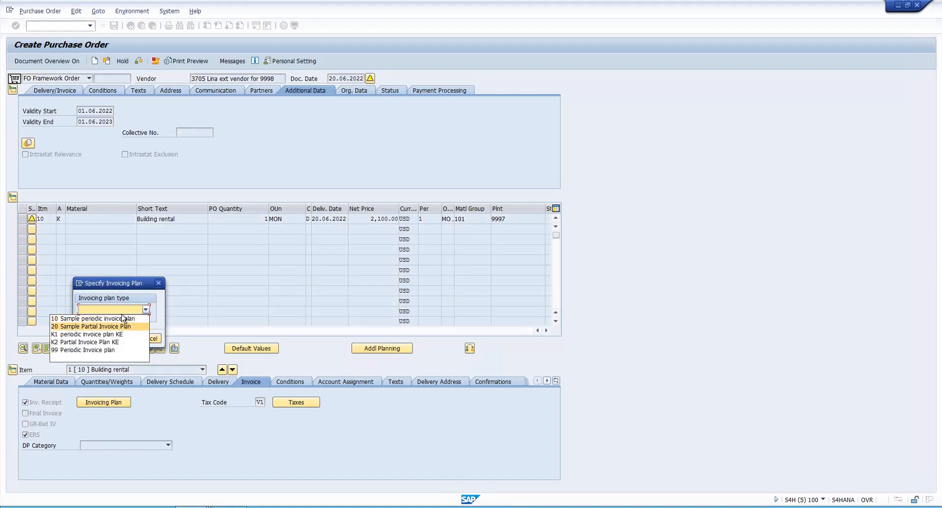
click(87, 350)
click(107, 339)
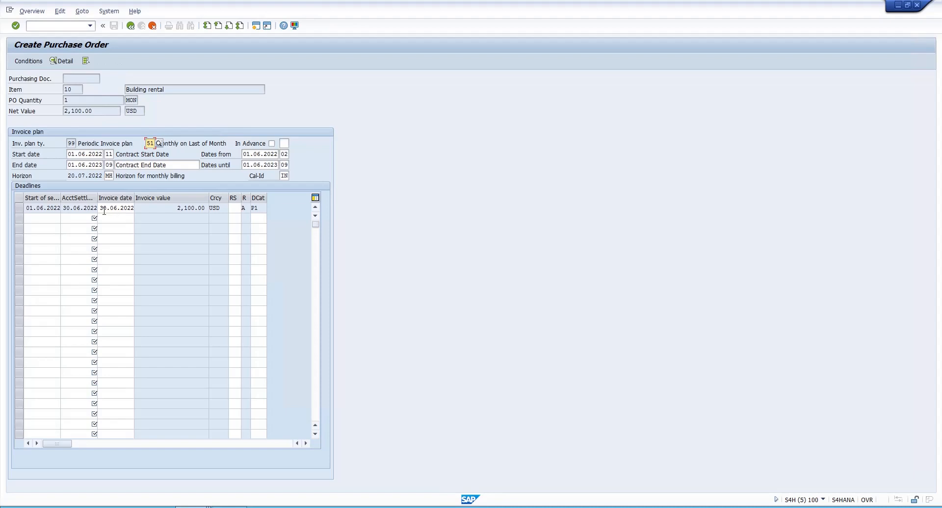
click(272, 144)
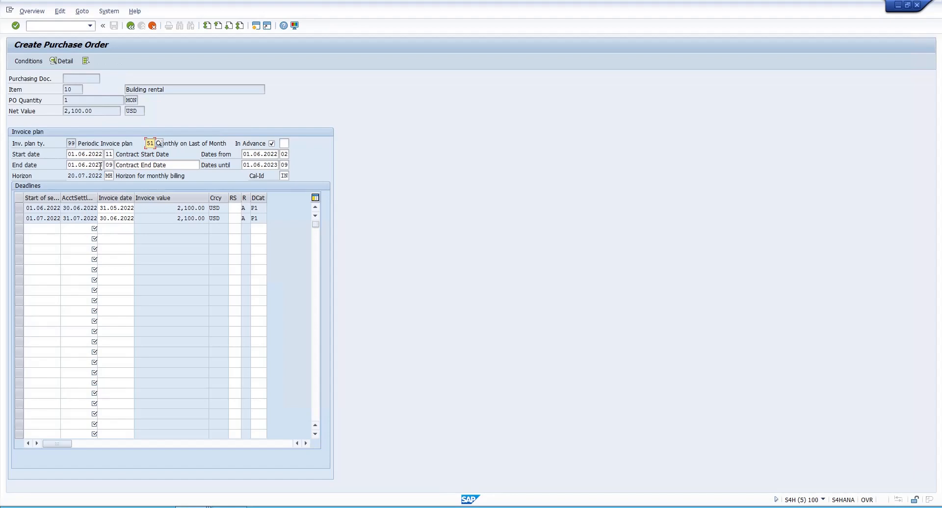
Look up the possible billing status values for the invoicing plan's deadlines
click(246, 210)
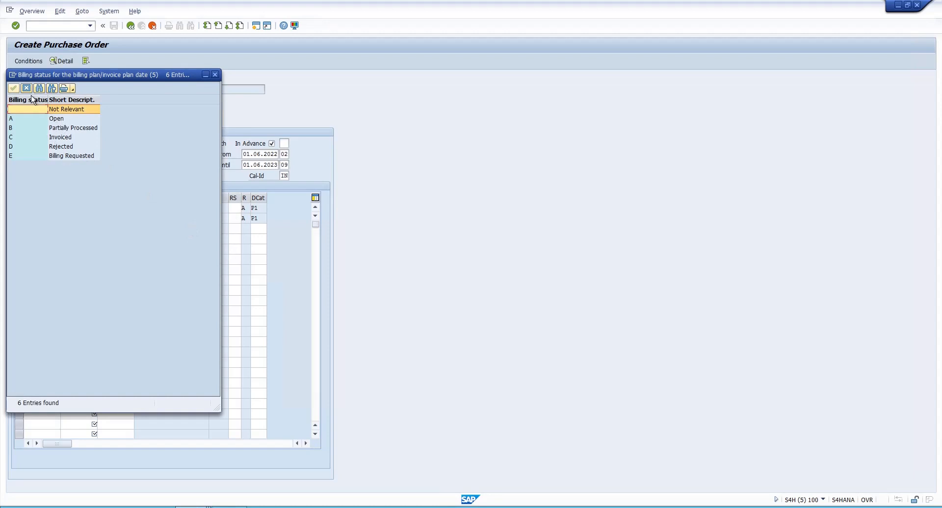
click(25, 90)
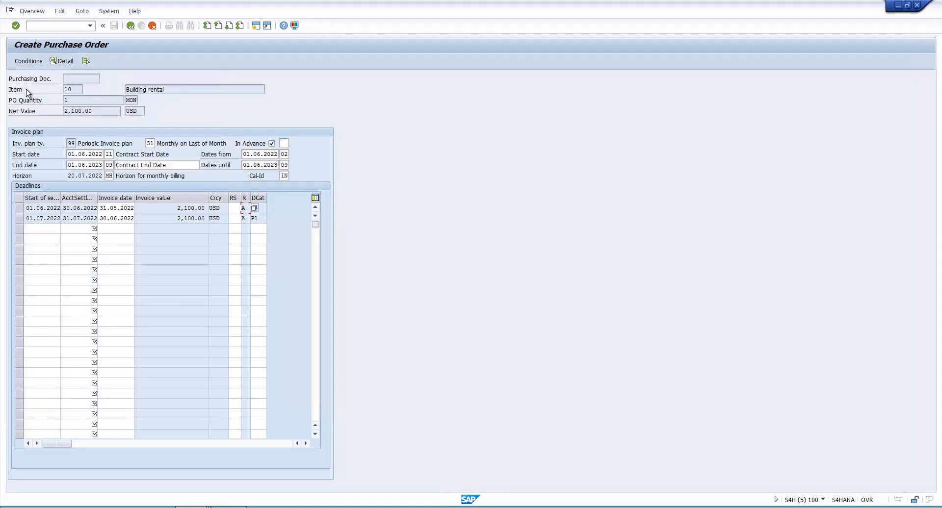
click(244, 221)
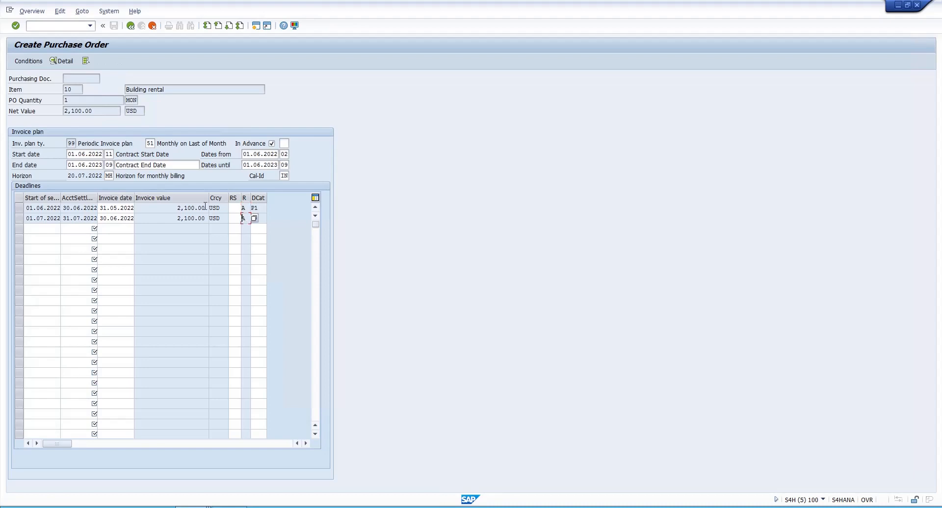
Close the invoicing plan, accept the notice about past dates and save the framework order despite the system messages
click(130, 28)
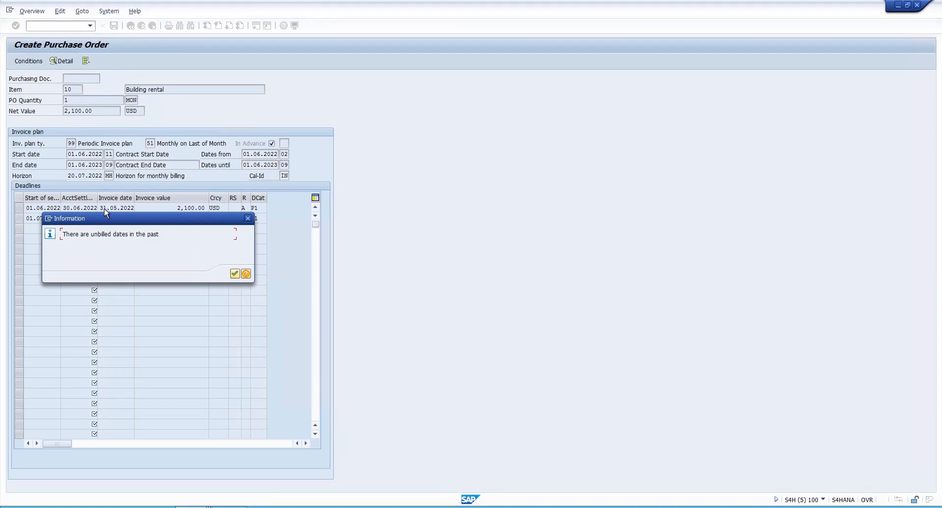
click(235, 275)
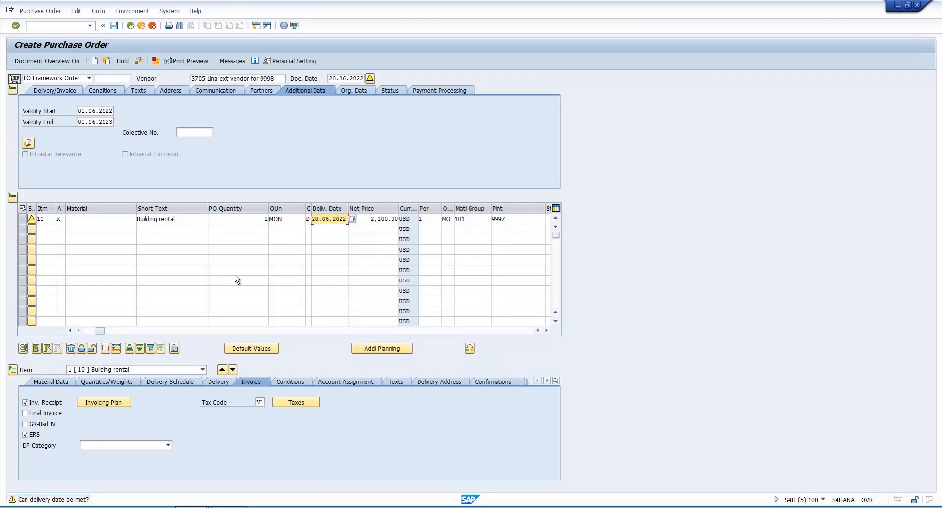
click(114, 26)
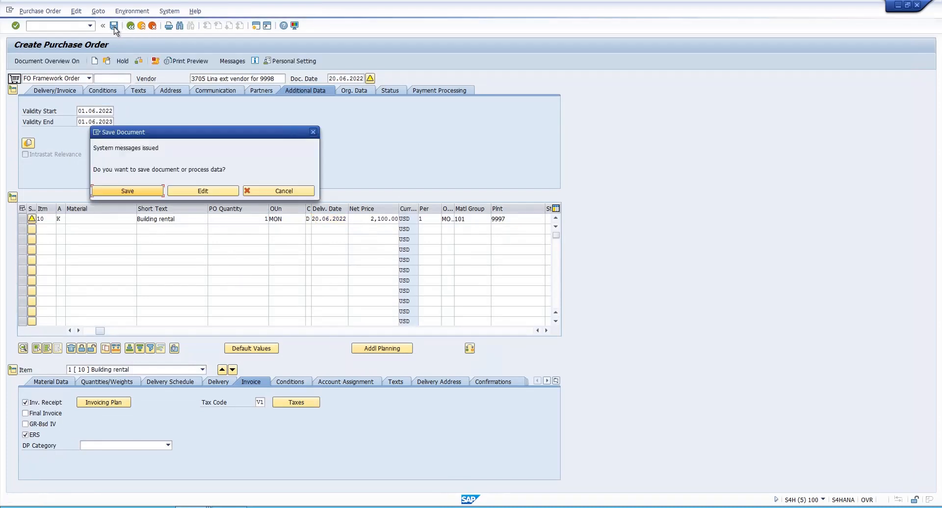
click(123, 193)
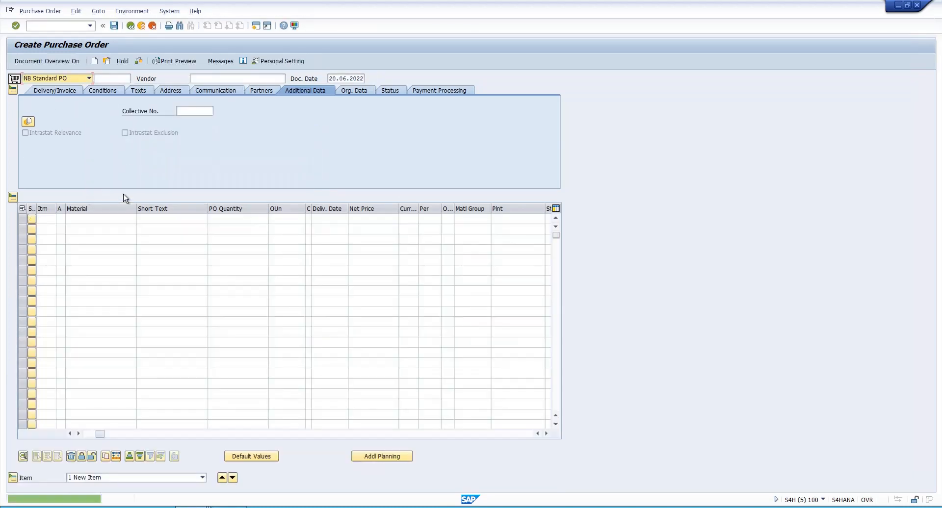
Open the saved framework order and review the invoicing plan of its Building rental item
click(107, 60)
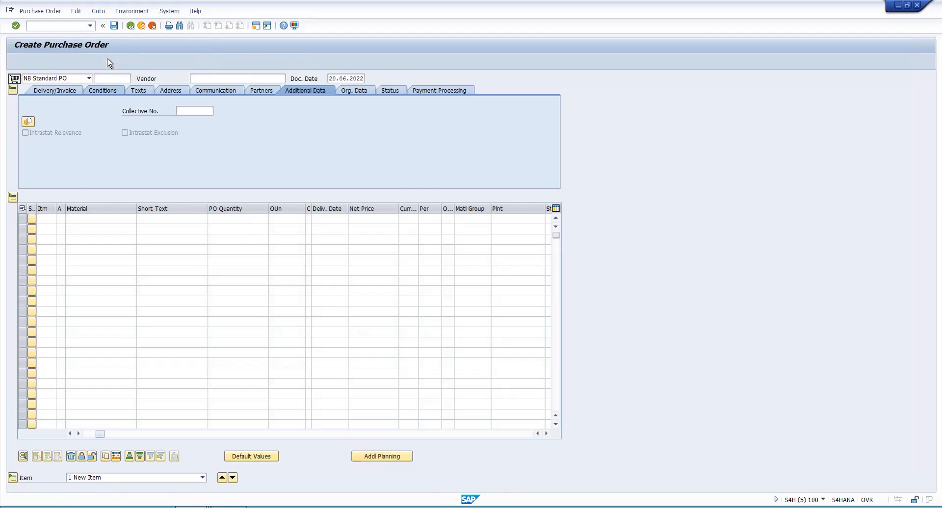
click(120, 166)
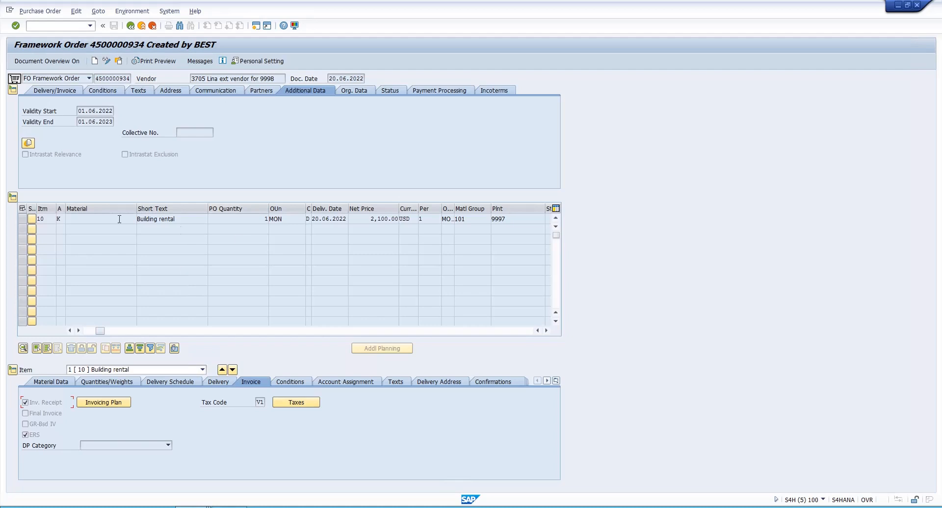
click(117, 403)
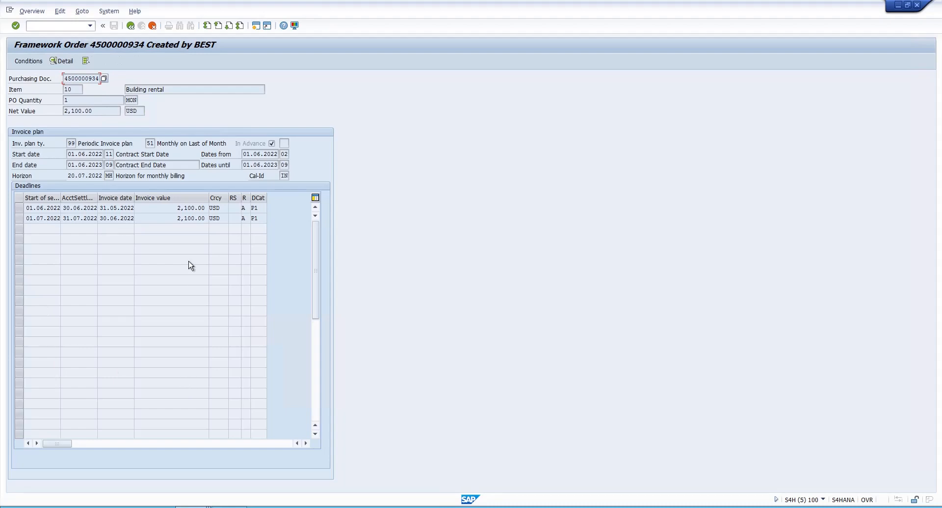
click(131, 26)
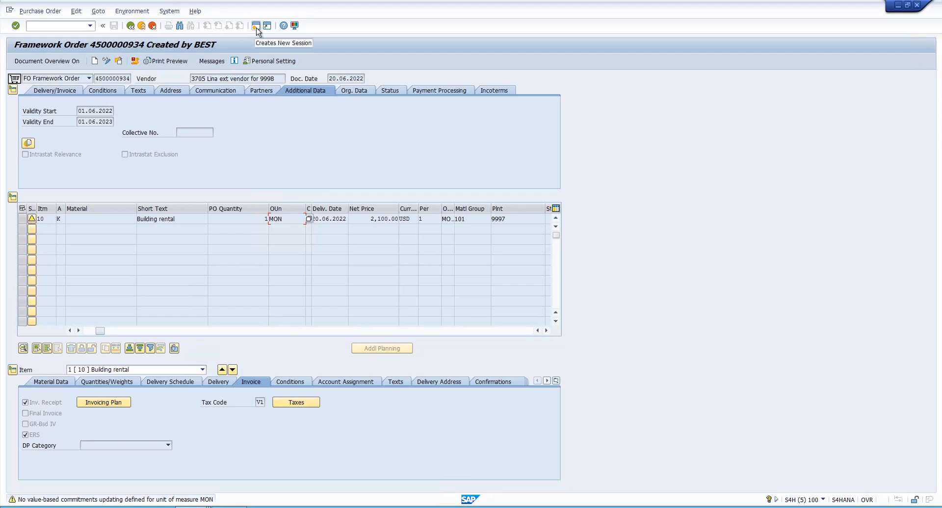
Switch to the other SAP session and exit its Stock Overview to the SAP Easy Access screen
click(194, 507)
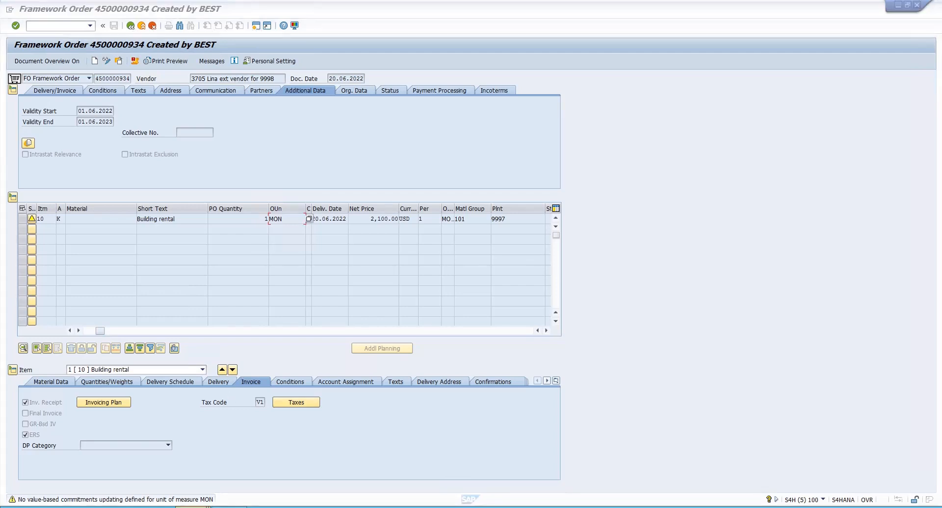
click(604, 457)
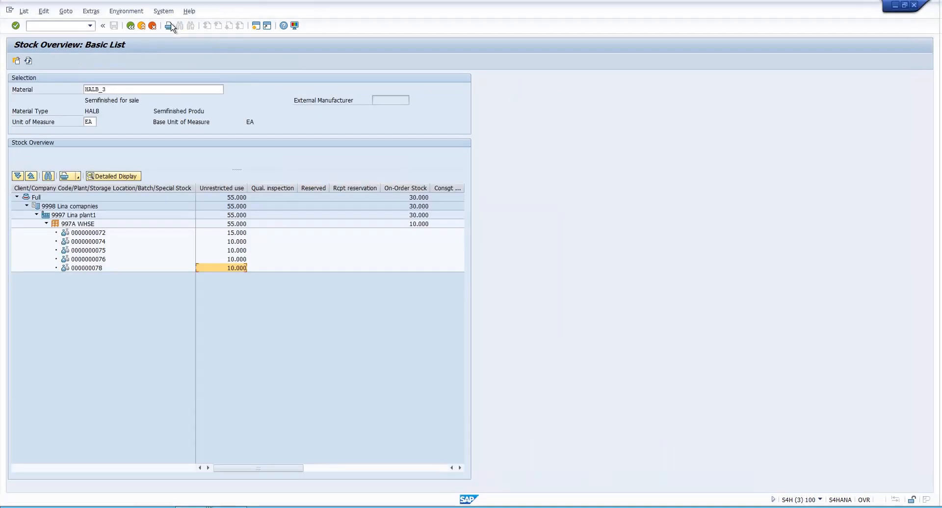
click(130, 26)
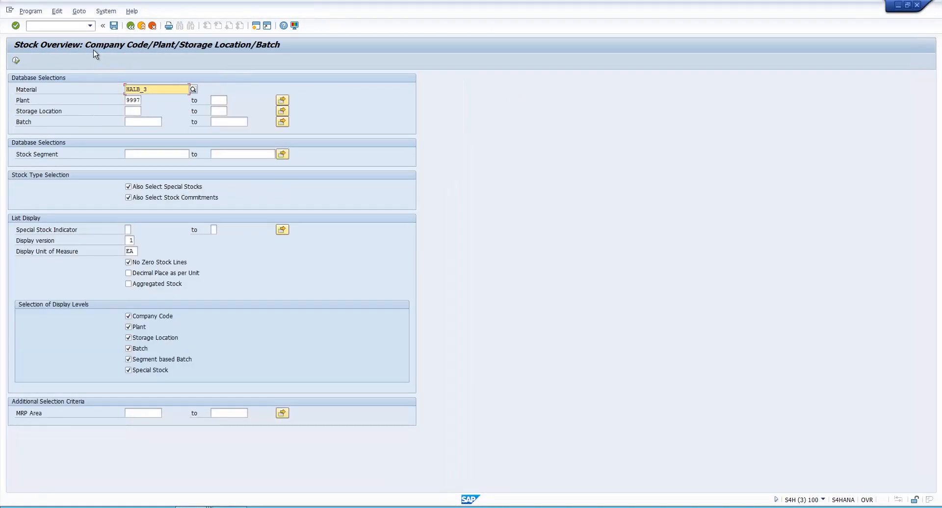
click(131, 26)
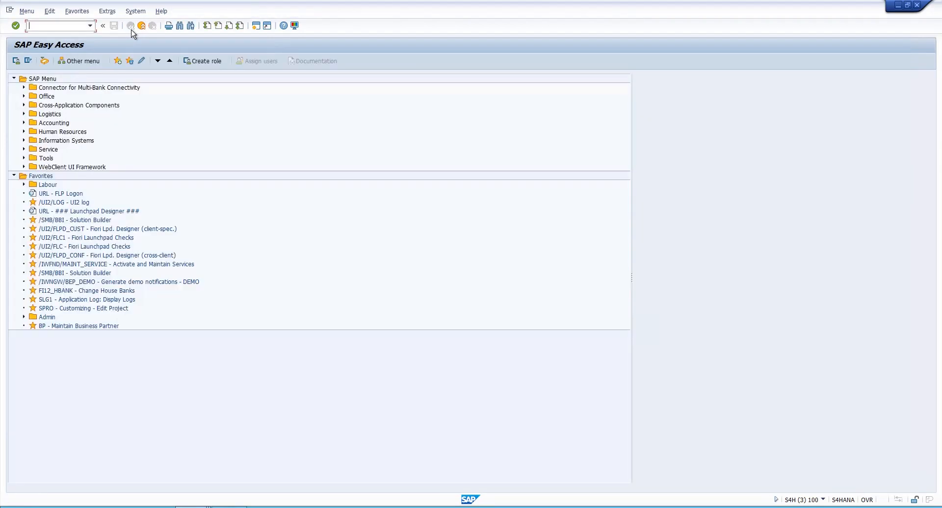
Start transaction MRIS, Invoicing Plan Settlement, from the automatic settlement functions of Logistics Invoice Verification
click(24, 115)
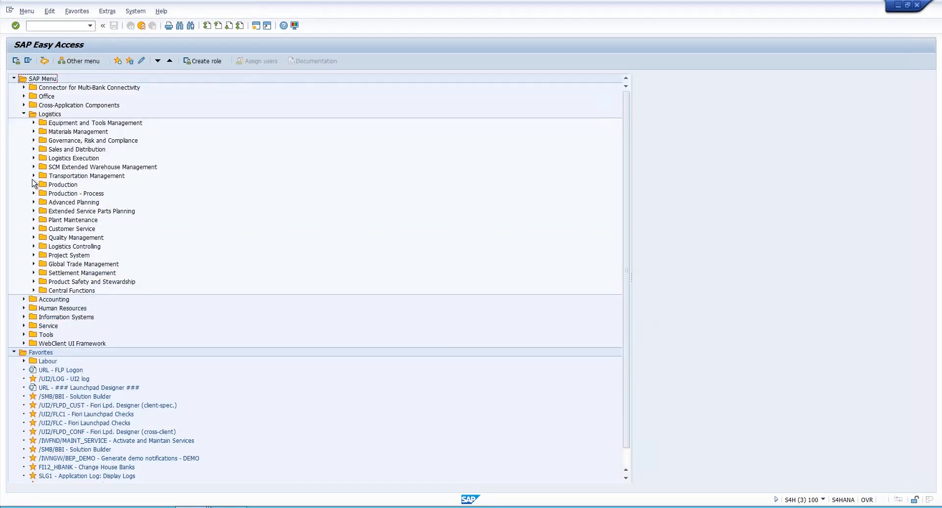
click(34, 132)
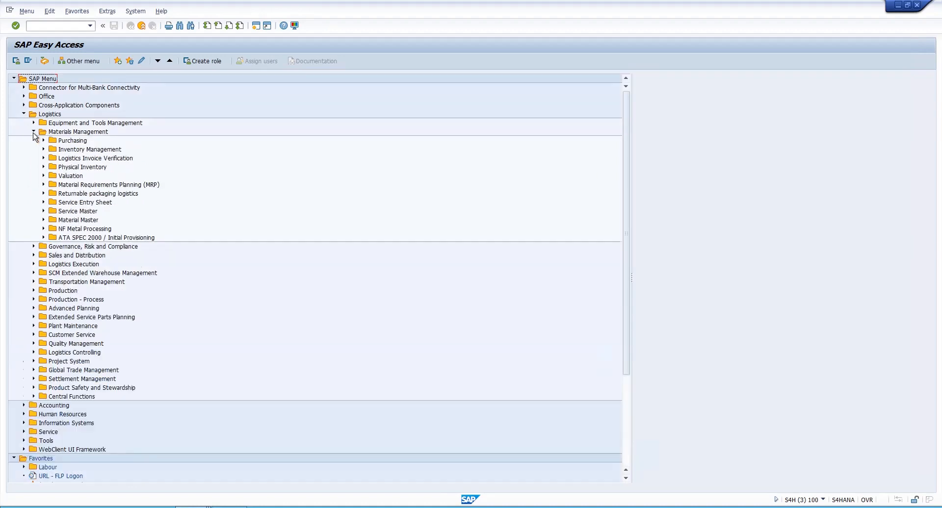
click(43, 158)
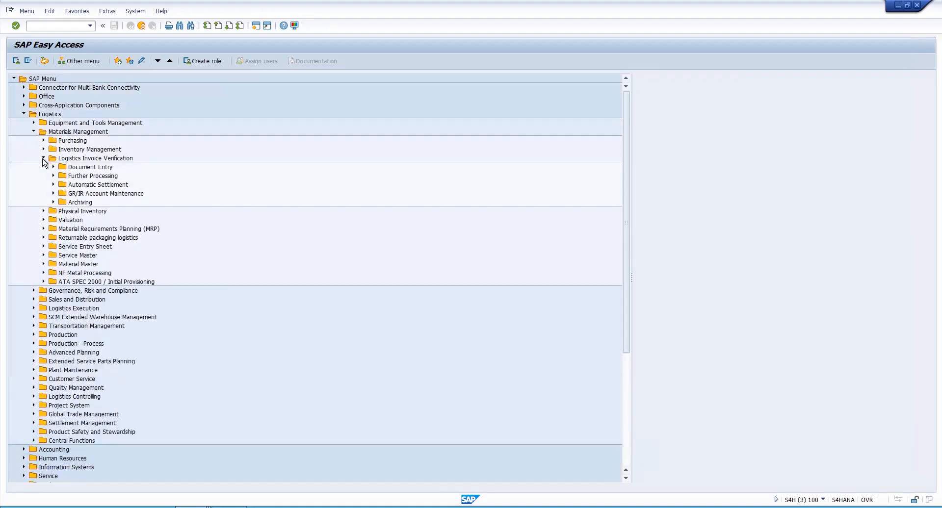
click(52, 184)
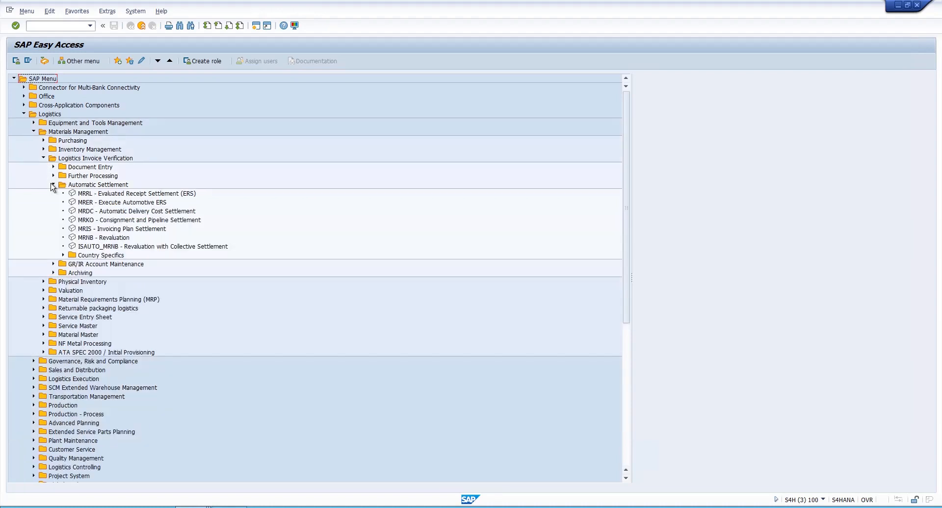
click(94, 229)
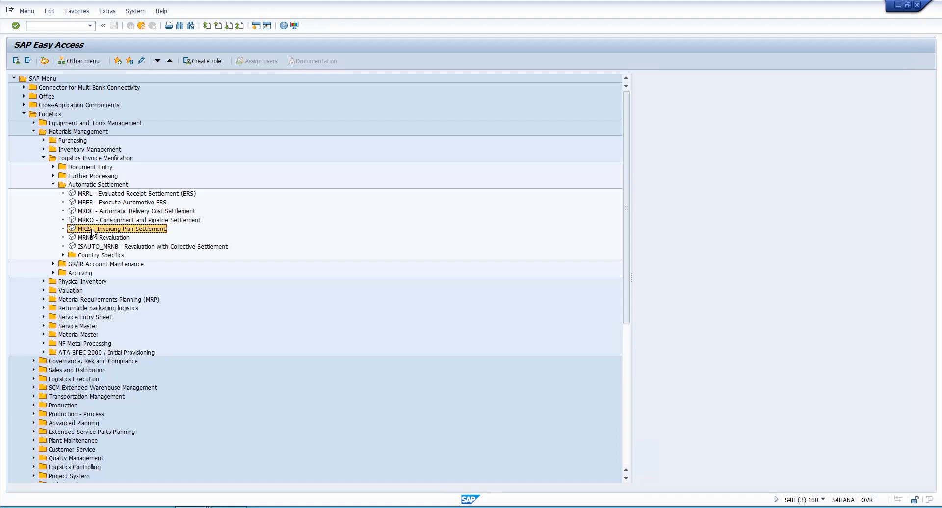
double_click(92, 230)
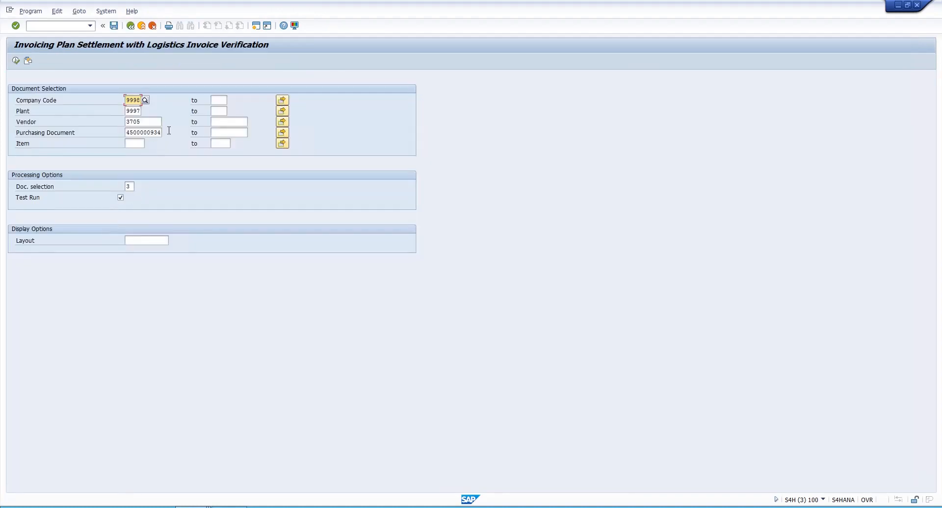
Run the invoicing plan settlement as a test for the framework order in company code 9998 and plant 9997, then return to the selection
click(120, 198)
click(16, 61)
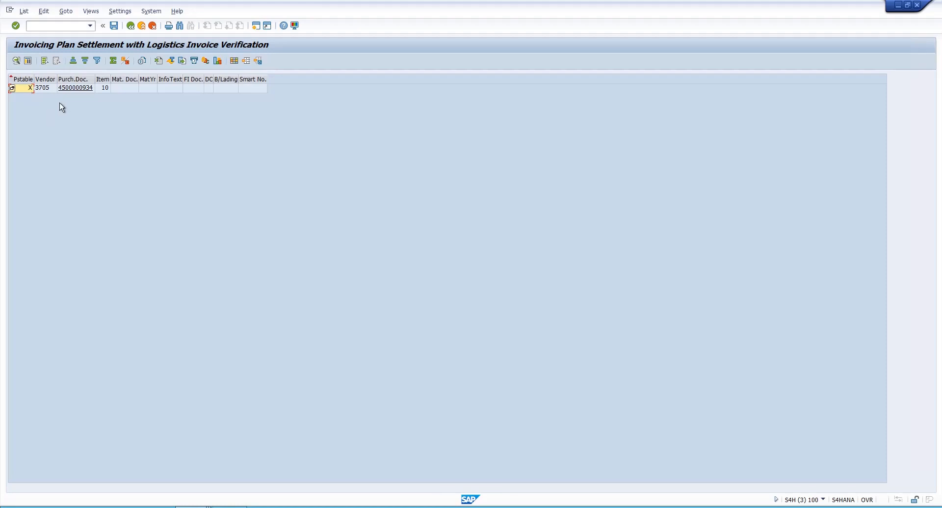
click(130, 26)
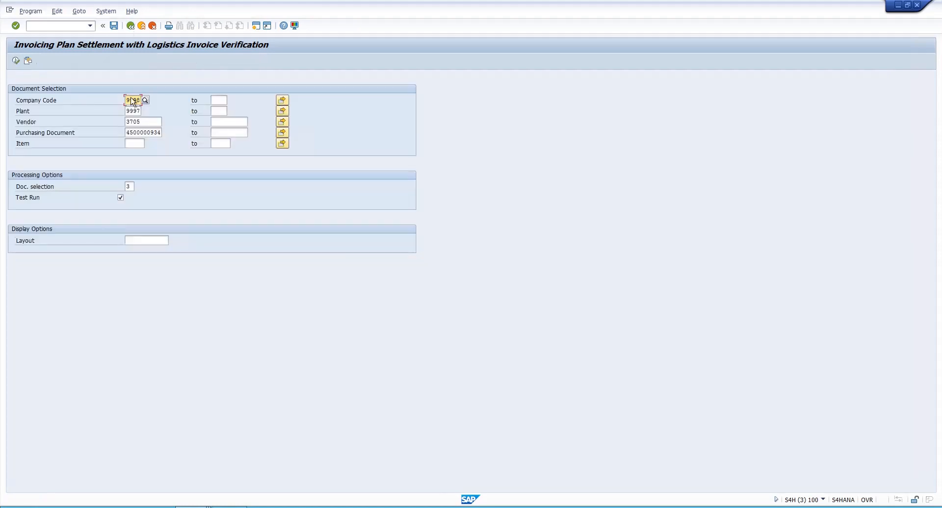
Run the invoicing plan settlement with the test run turned off and review the item amount in the created invoice document
click(121, 198)
click(17, 60)
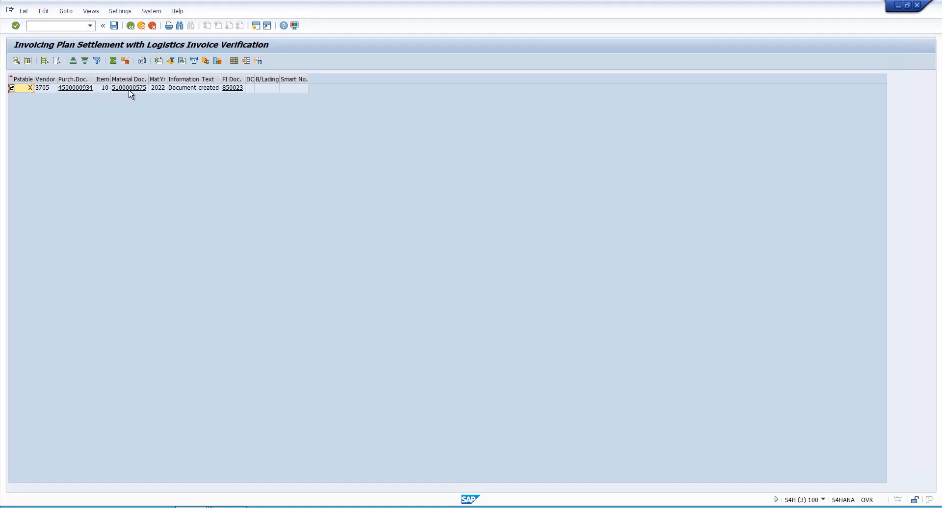
click(130, 93)
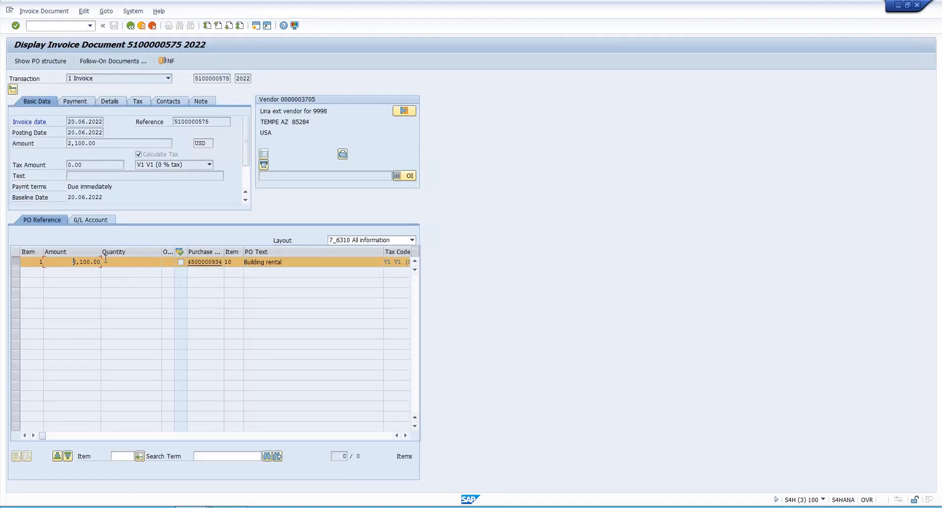
drag(73, 259, 106, 260)
click(130, 25)
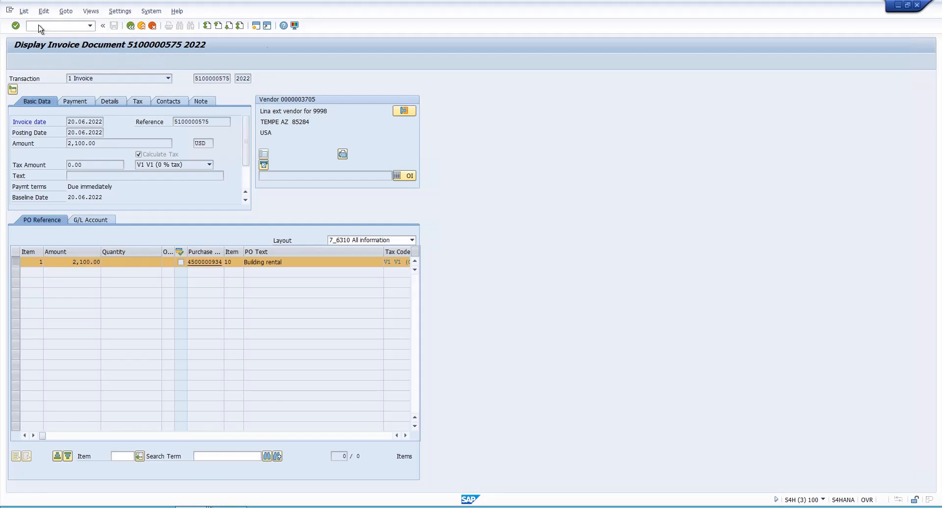
Leave the settlement results and return to the invoicing plan settlement selection
click(40, 25)
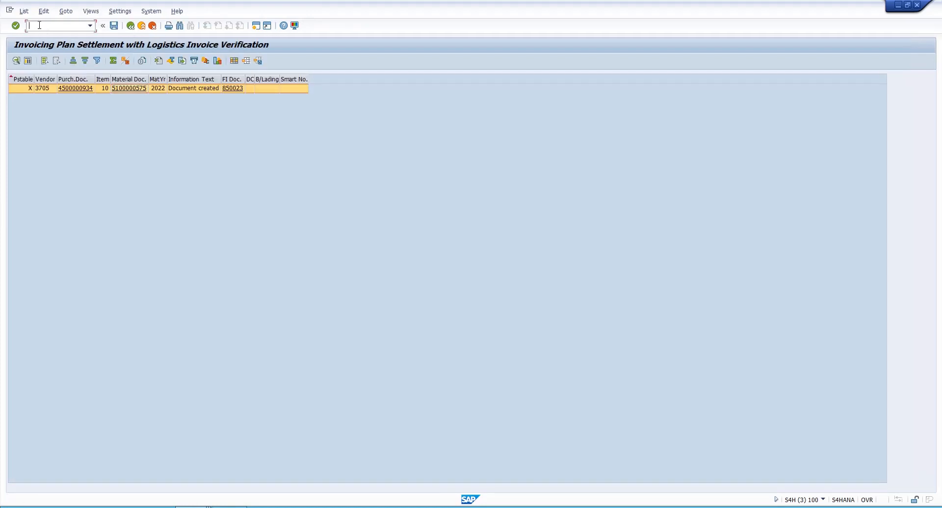
text(/nsm3)
click(132, 26)
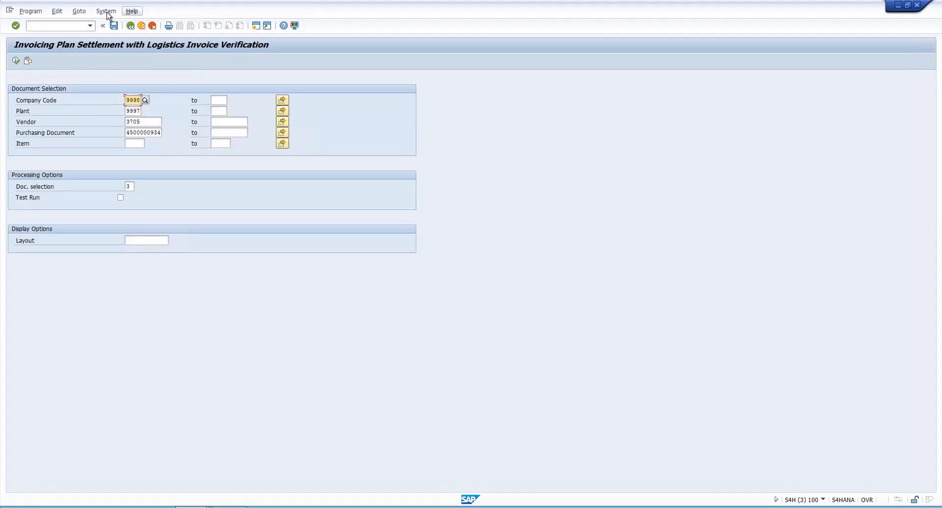
Copy the program name RMMR1MIS from the system status of the invoicing plan settlement transaction
click(106, 11)
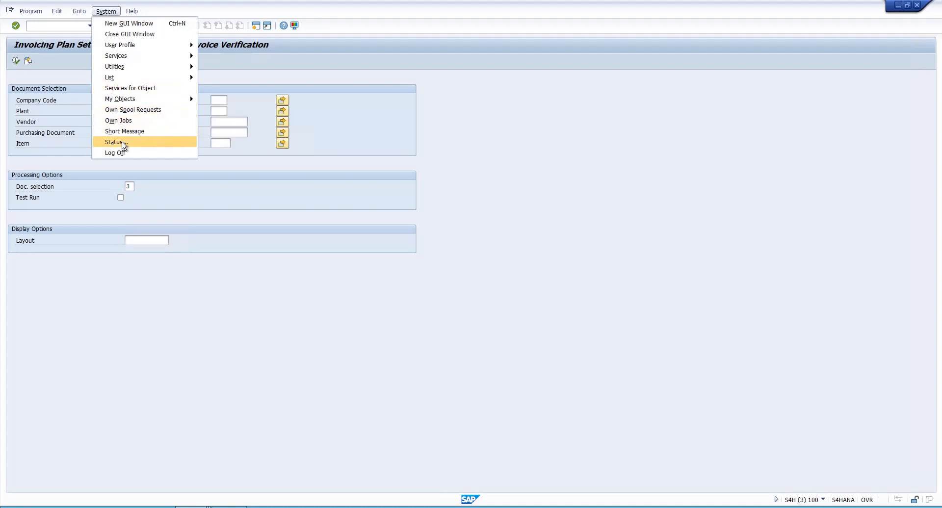
click(122, 142)
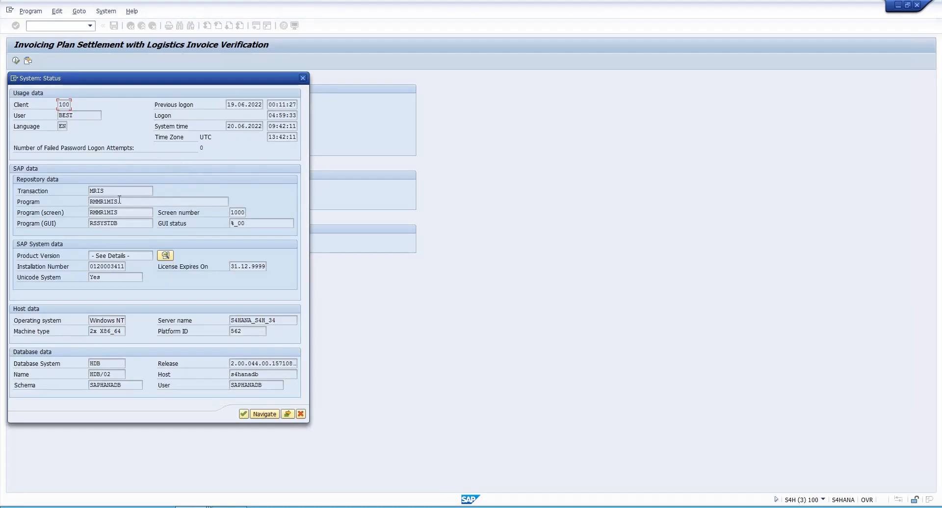
drag(118, 202, 72, 204)
key(ctrl+c)
click(303, 78)
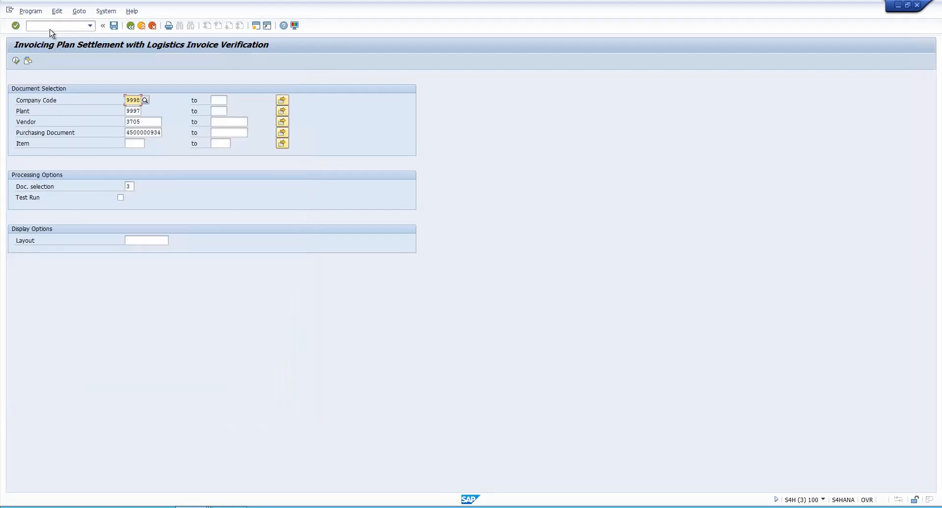
Start transaction SM36 and begin creating a background job with the Job Wizard
click(51, 30)
text(/nsm36)
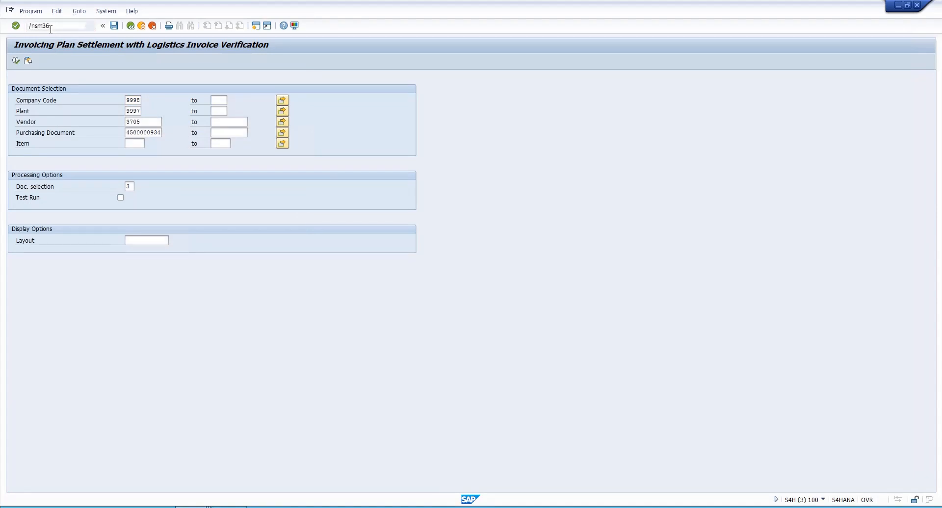
key(Return)
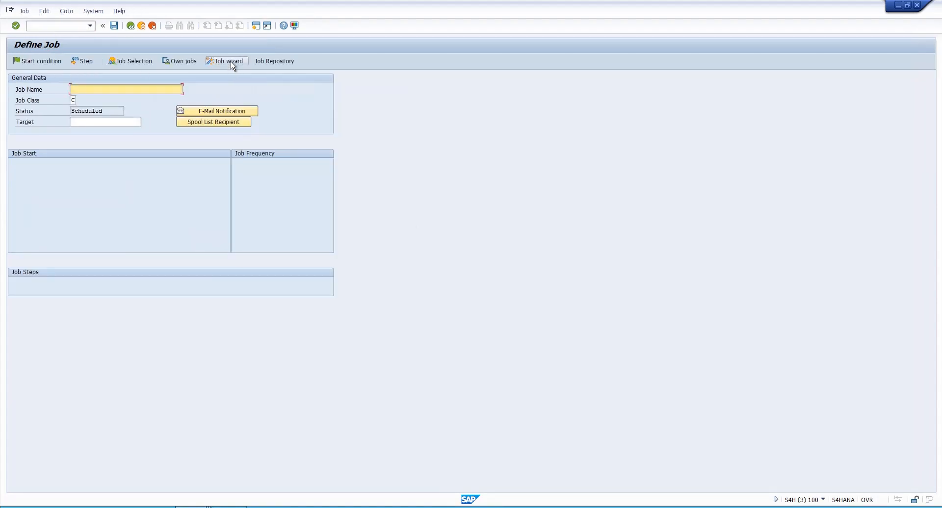
click(231, 61)
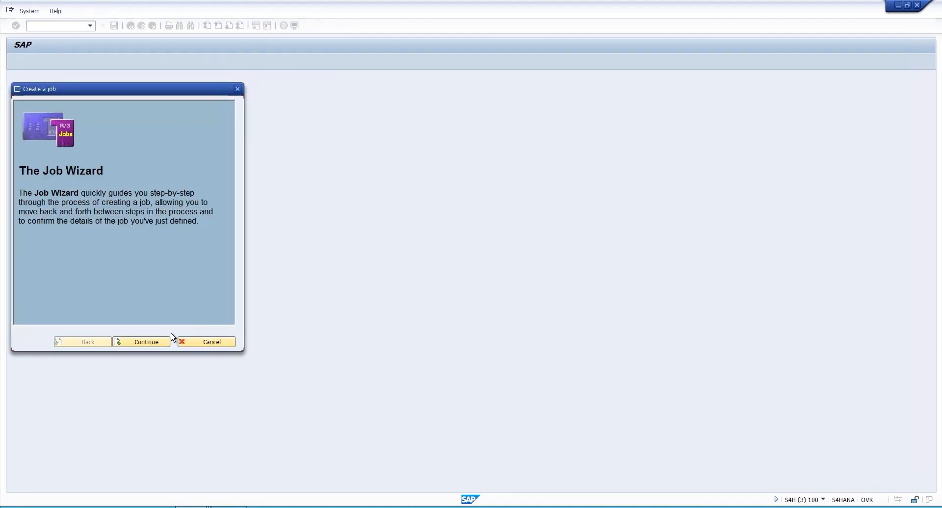
click(168, 338)
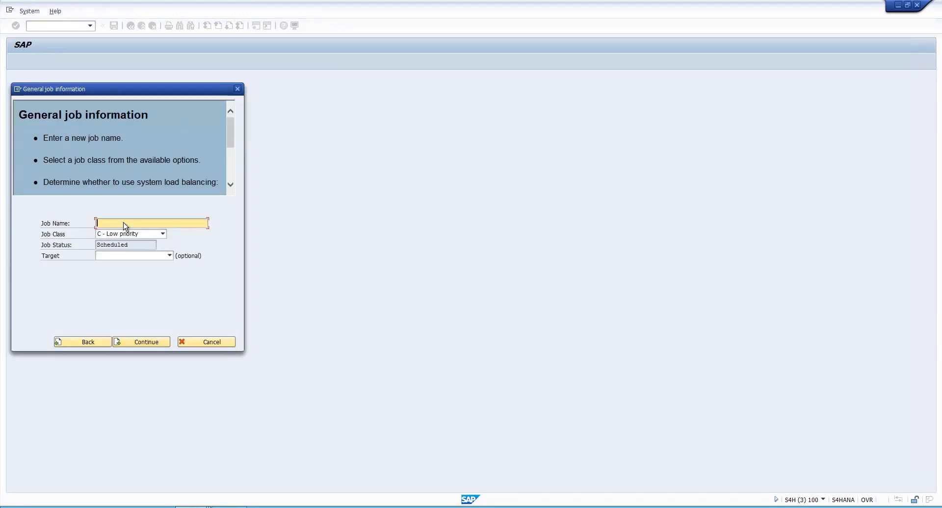
Name the job Rental_3705 and define an ABAP program step with the copied program RMMR1MIS
text(Rental_3707)
key(BackSpace)
text(5)
click(144, 342)
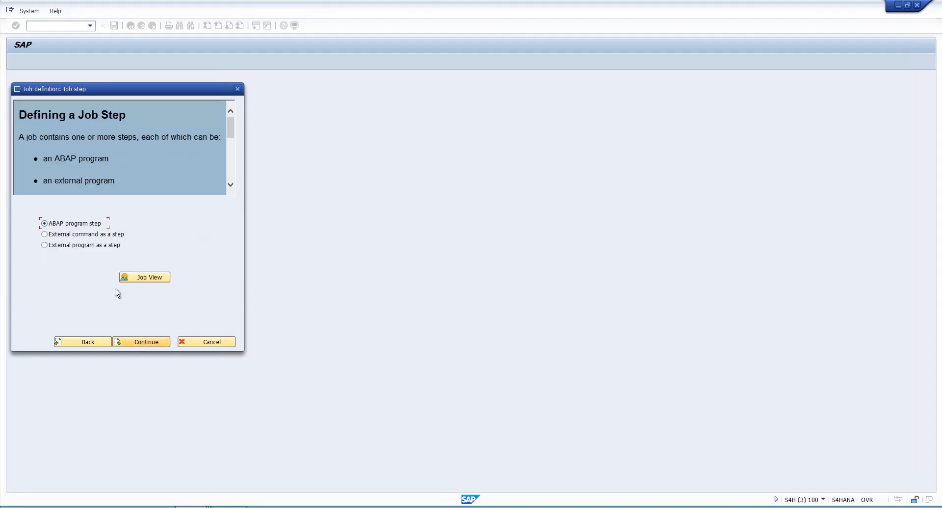
click(155, 343)
key(ctrl+v)
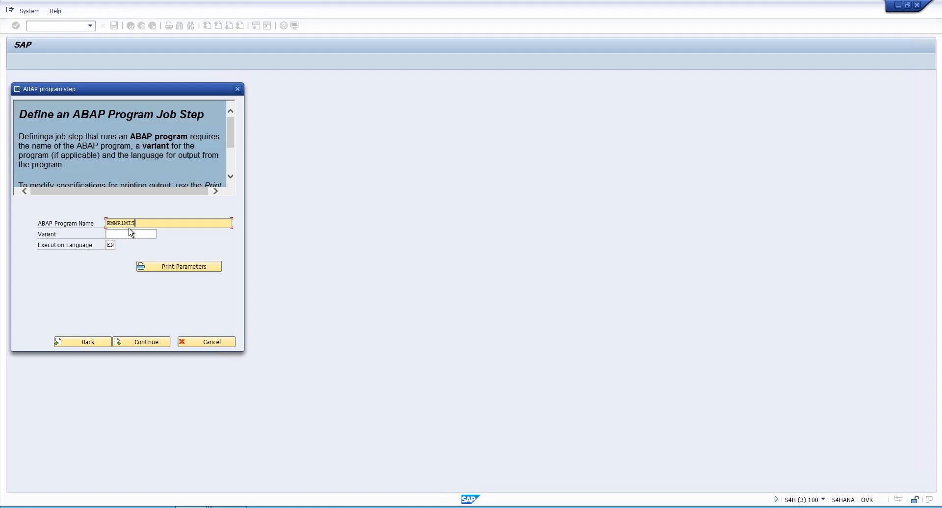
Switch to the session showing the building rental framework order and start transaction MRIS there
click(204, 507)
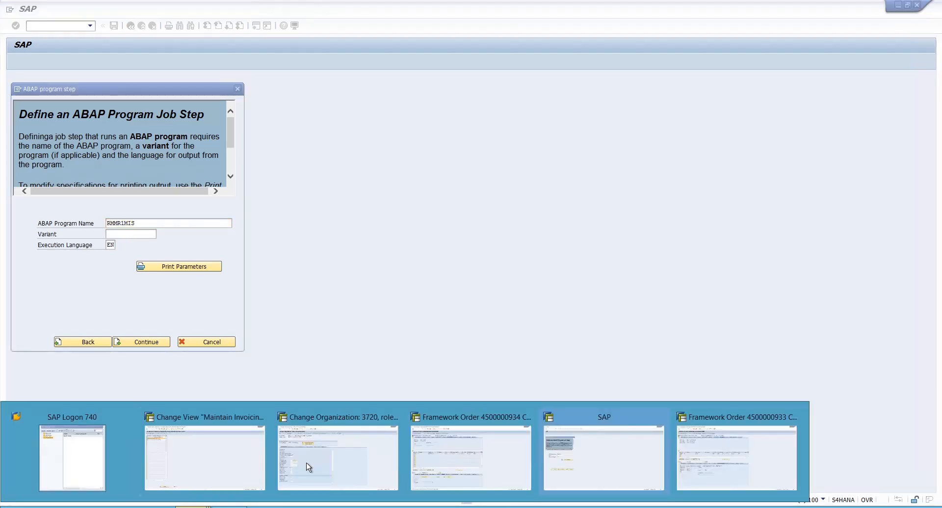
mouse_move(511, 452)
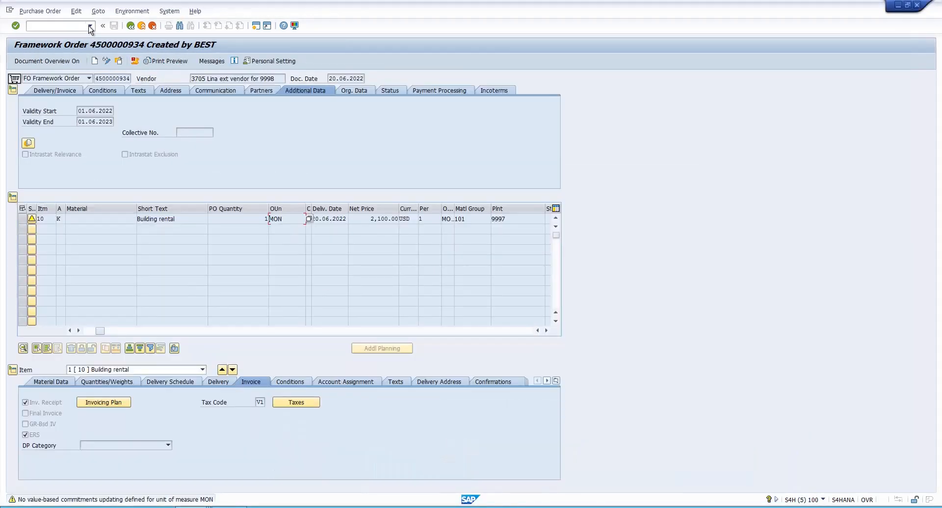
click(89, 26)
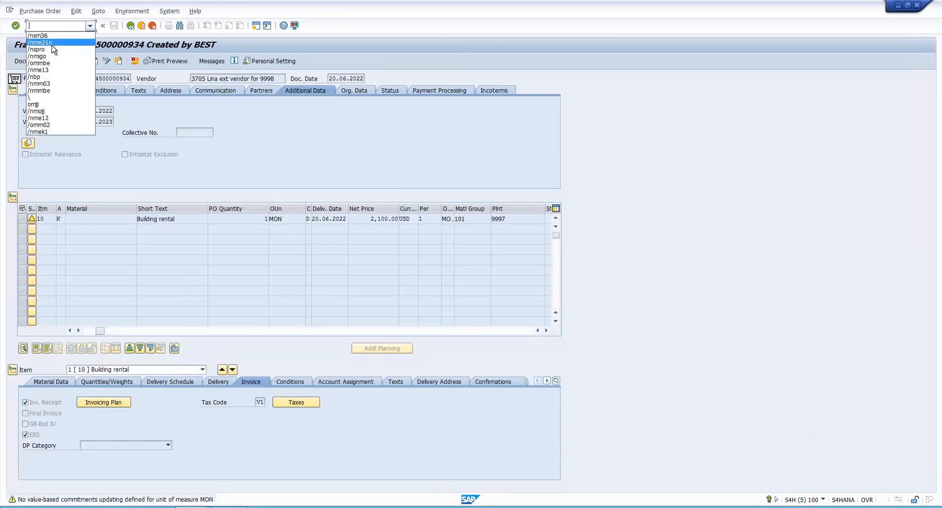
click(45, 25)
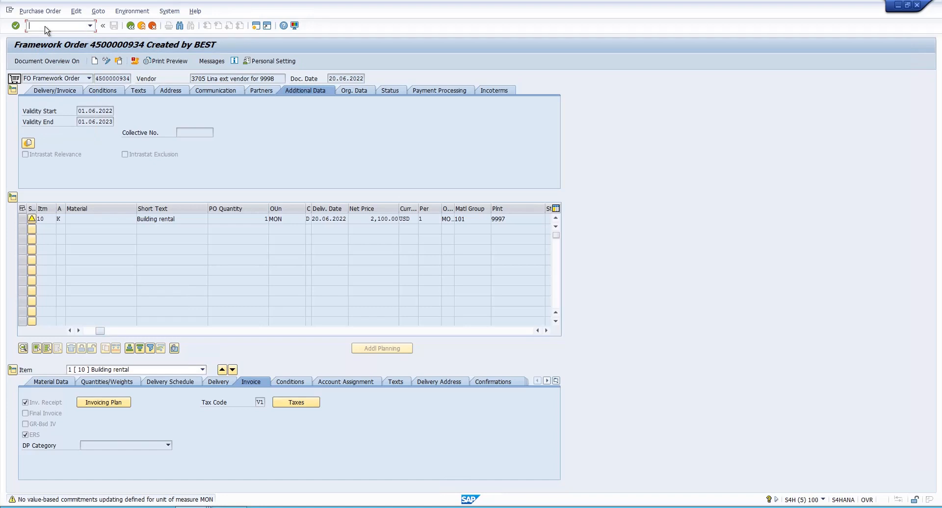
text(/nmris)
key(Return)
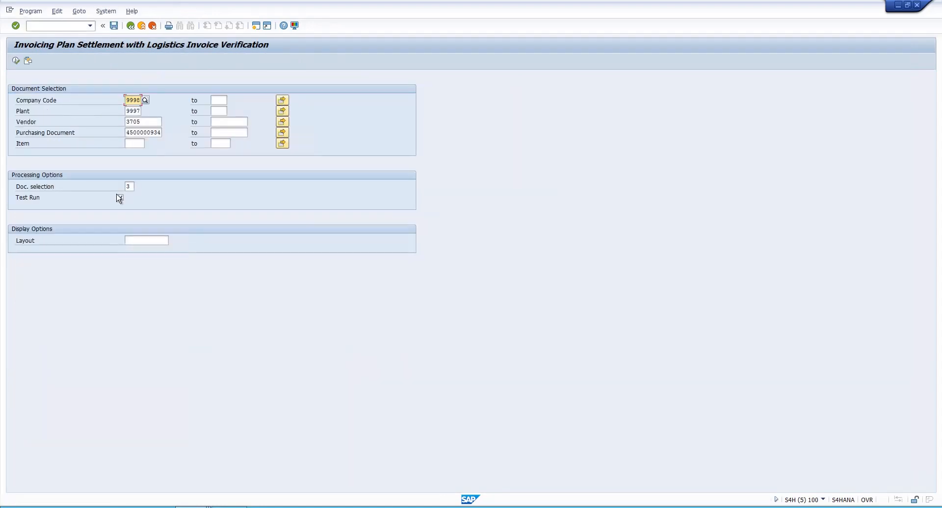
Turn off the test run and save the settlement selection as variant INV_3705 with the description Invoice for 3705
click(120, 198)
click(115, 27)
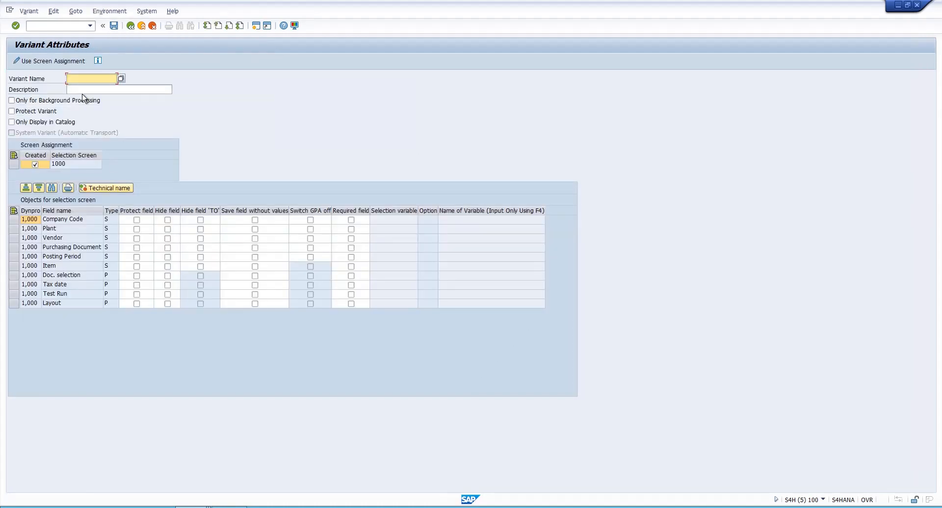
text(INV_3705)
click(95, 87)
text(In)
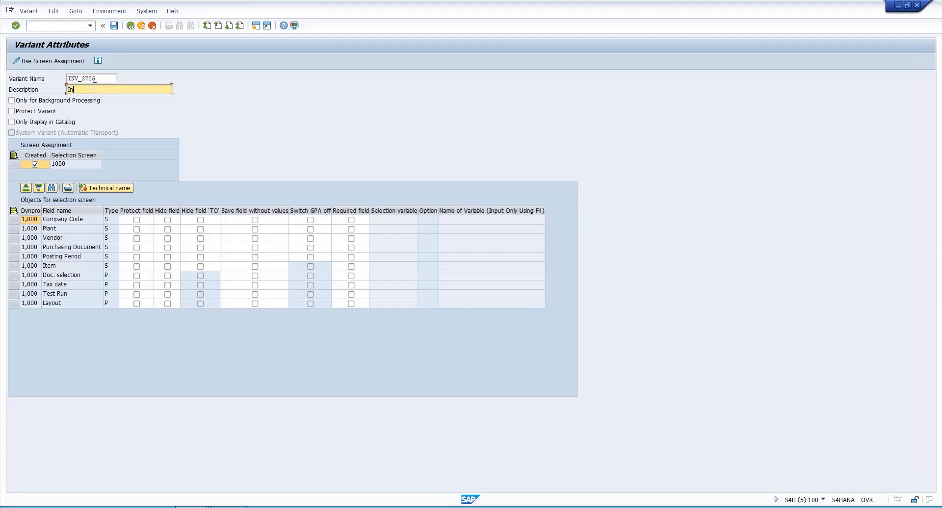
text(voice for 3705)
click(113, 25)
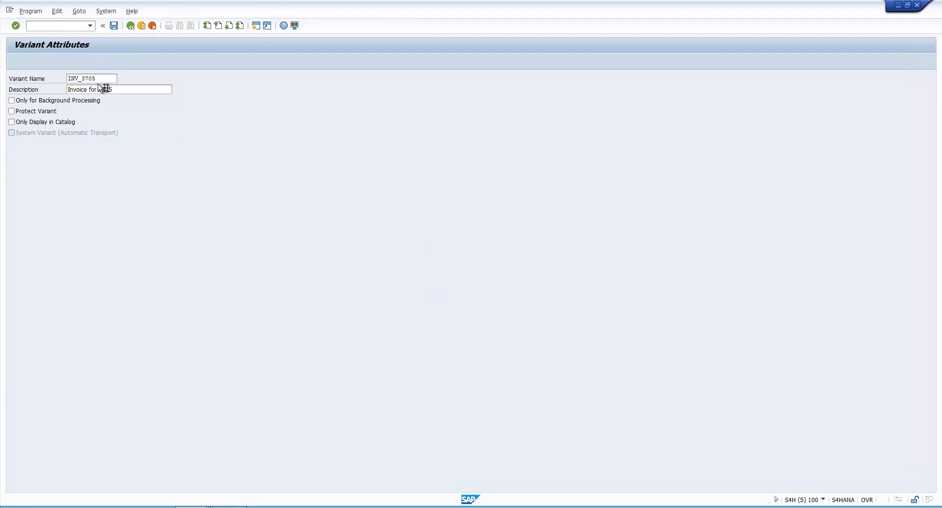
Return to the Job Wizard session, assign variant INV_3705 to the program step and proceed to the start conditions
click(192, 507)
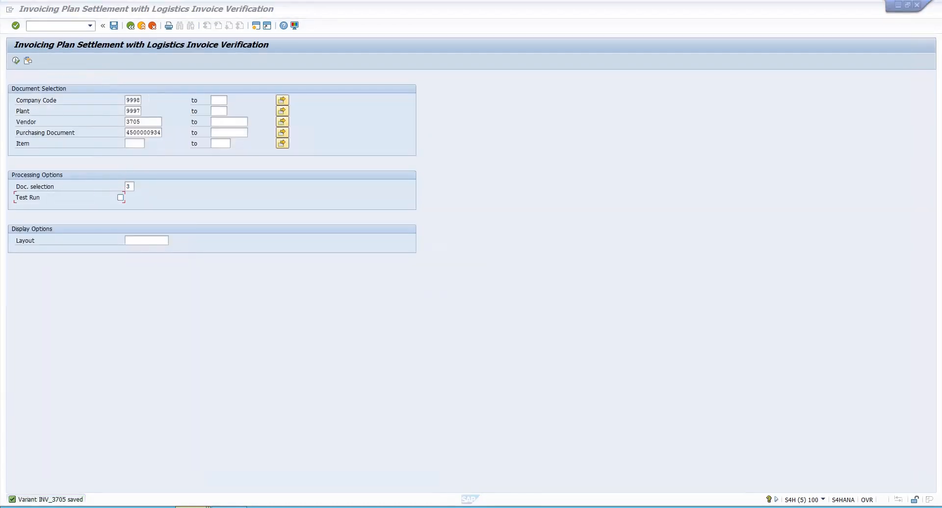
click(572, 465)
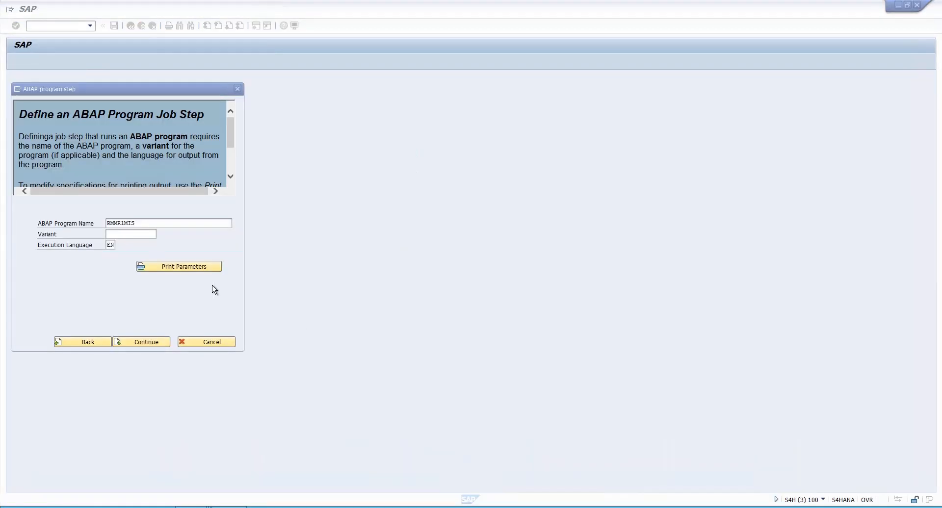
click(129, 235)
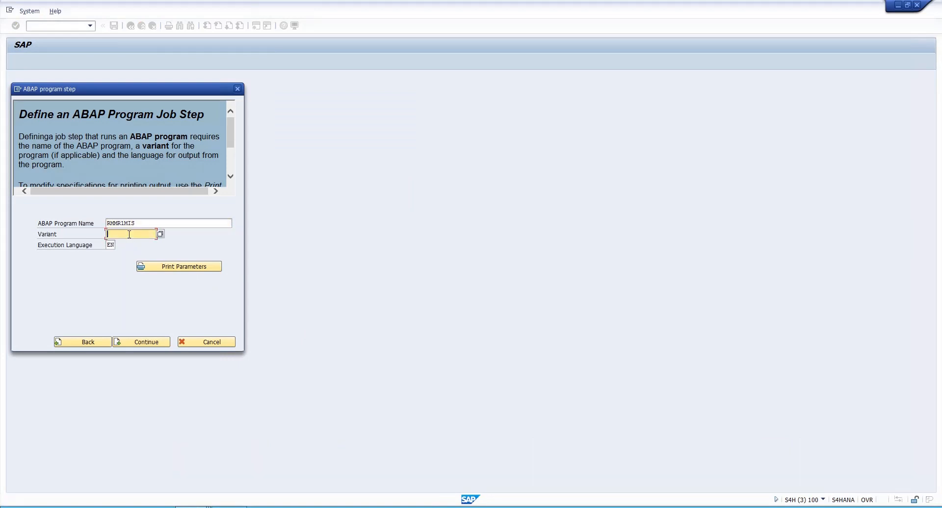
text(INV_3705)
click(140, 342)
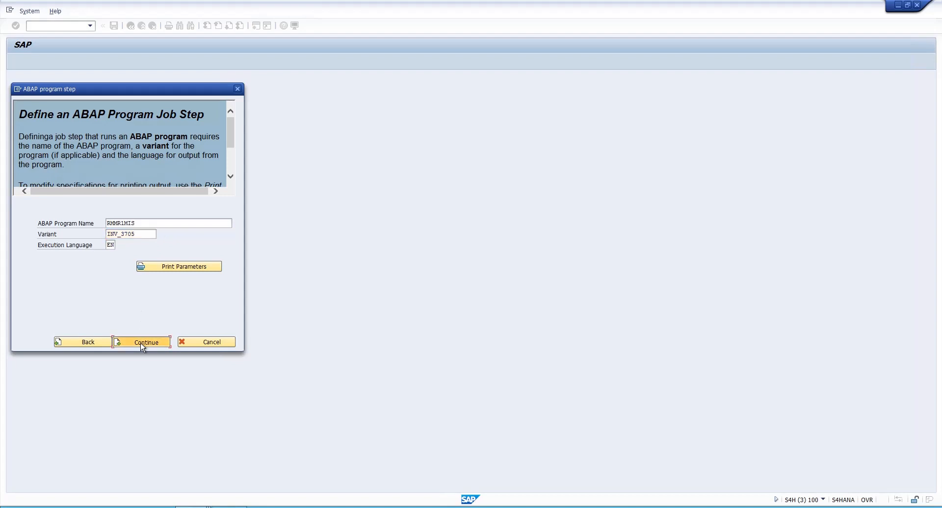
click(140, 342)
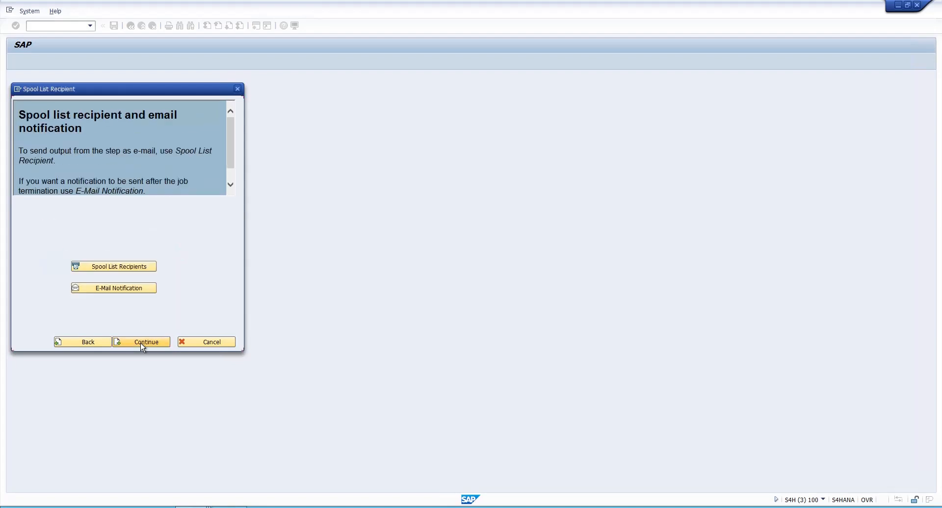
click(140, 342)
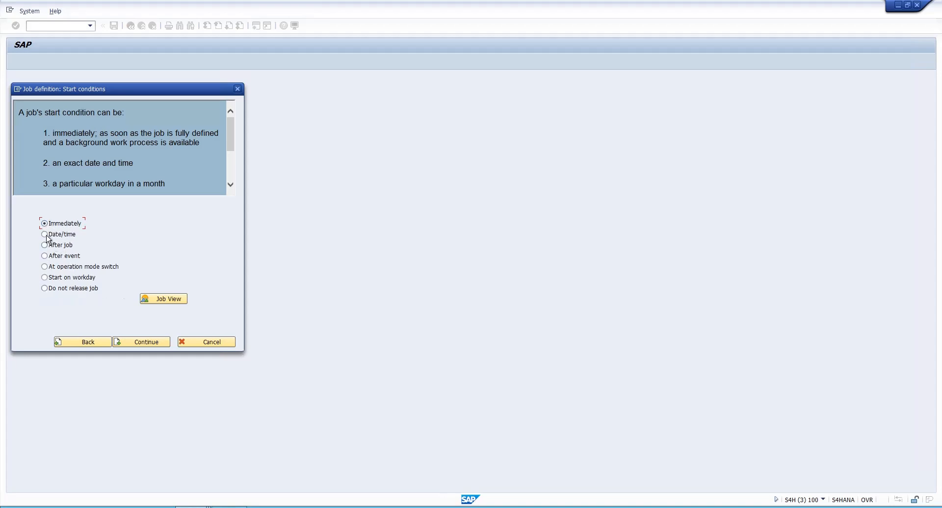
Use a date/time start condition for the job and set the scheduled start to 30.06.2022
click(140, 345)
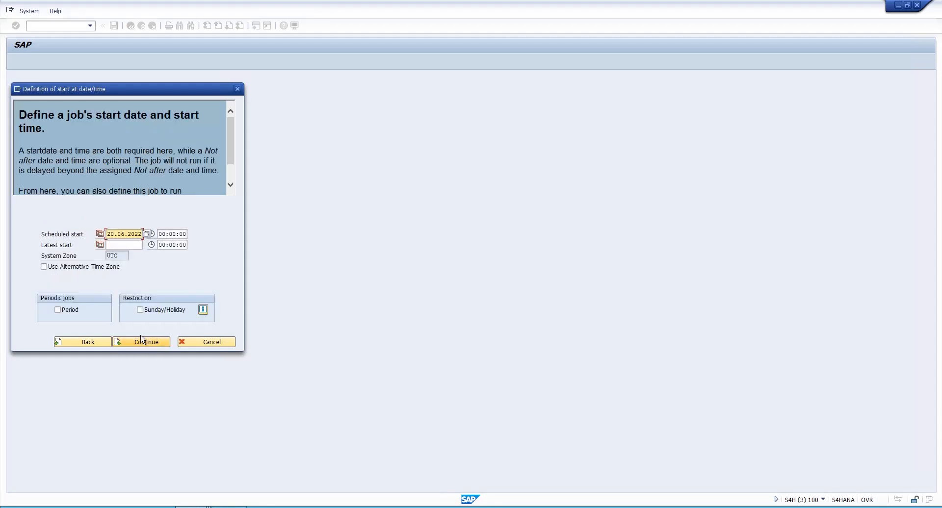
click(146, 235)
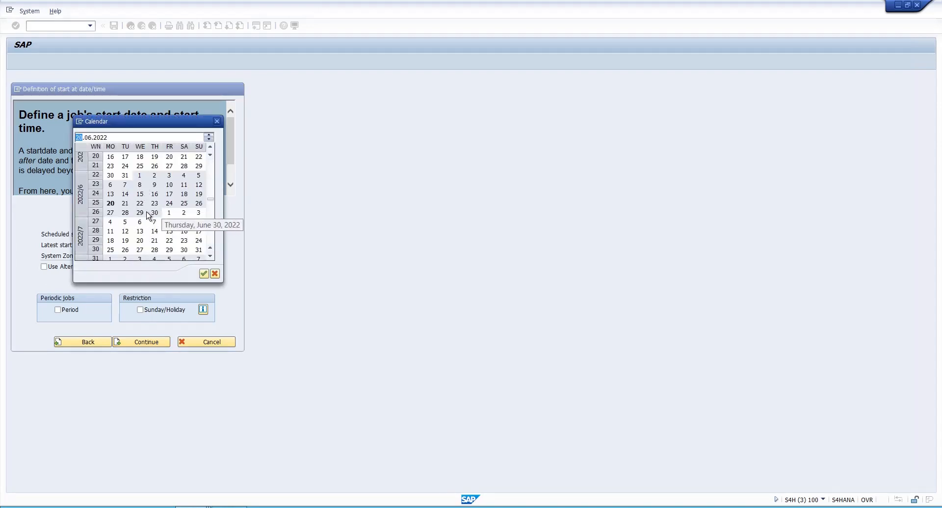
double_click(154, 213)
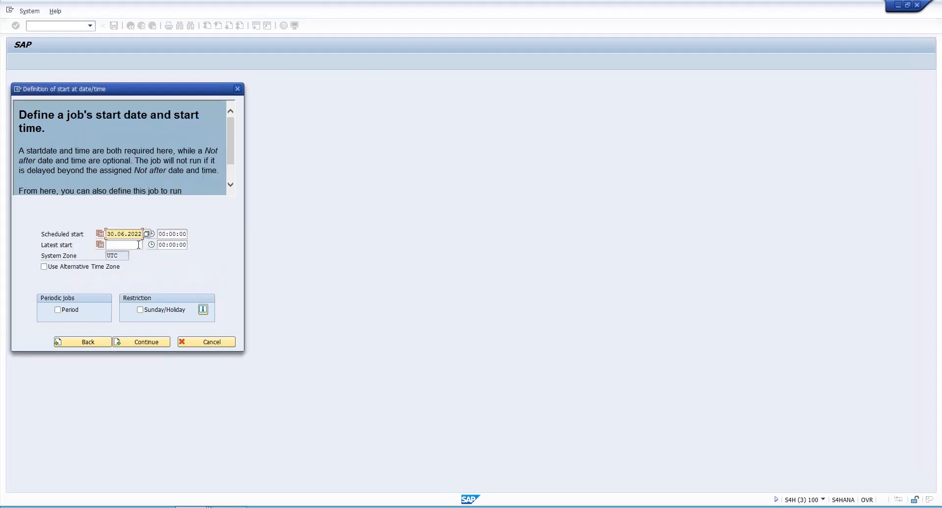
Set the latest start date of the job to 30.05.2023
click(138, 245)
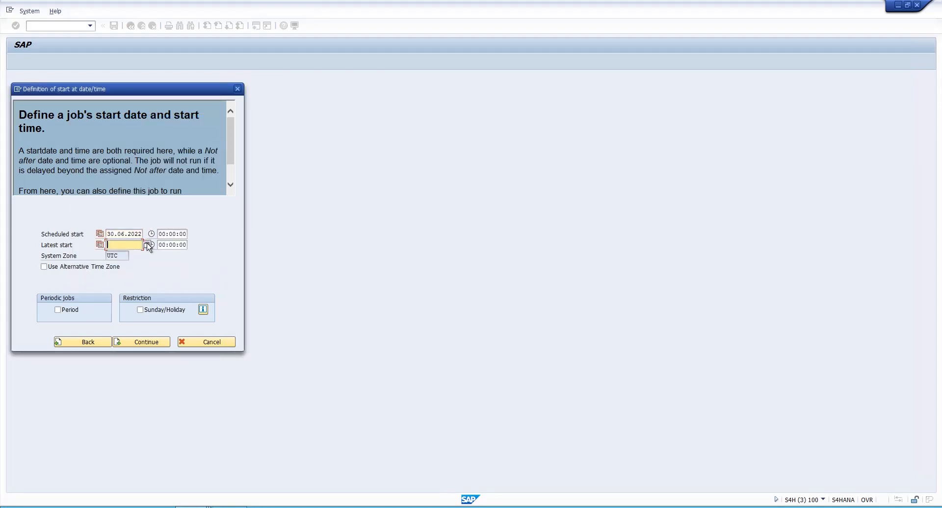
click(146, 244)
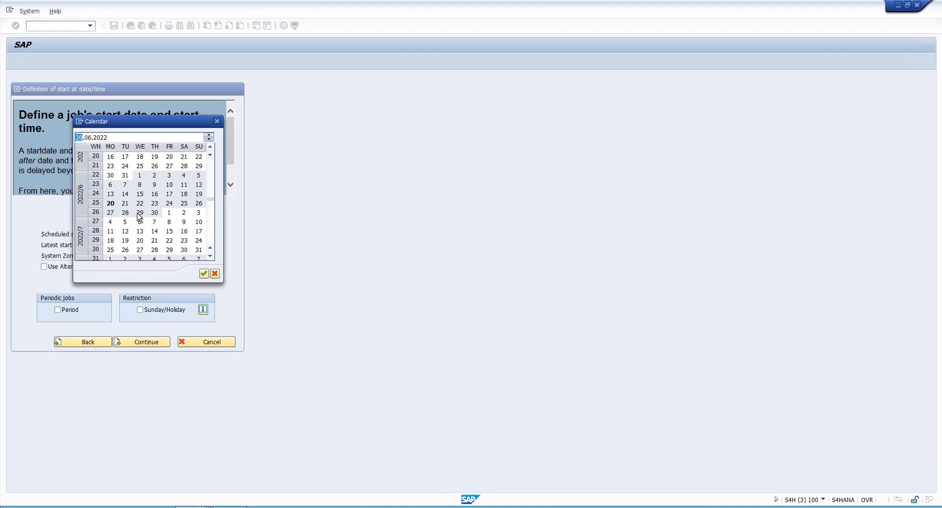
click(154, 216)
click(154, 216)
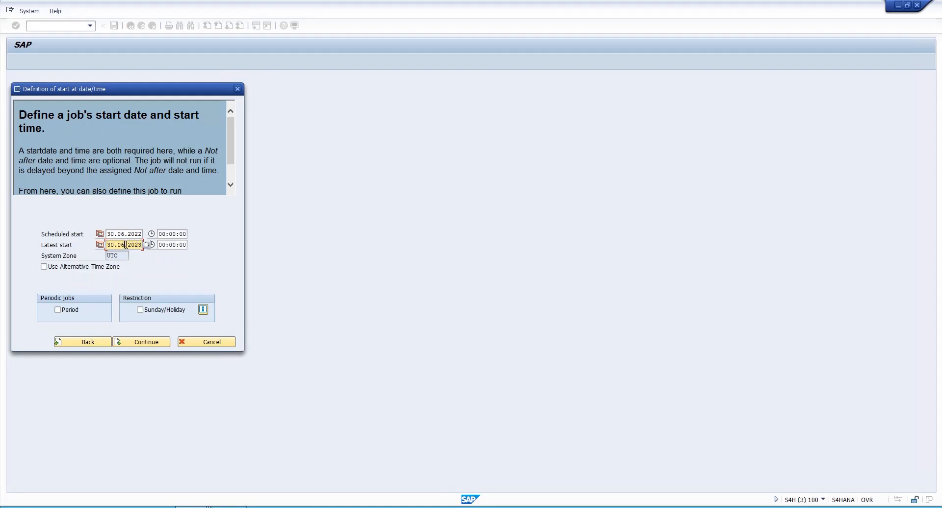
key(BackSpace)
text(5)
key(Right)
key(Right)
key(Right)
key(Right)
key(Right)
Make the job periodic, accept its periodicity and complete the job definition in the wizard
click(58, 310)
click(139, 346)
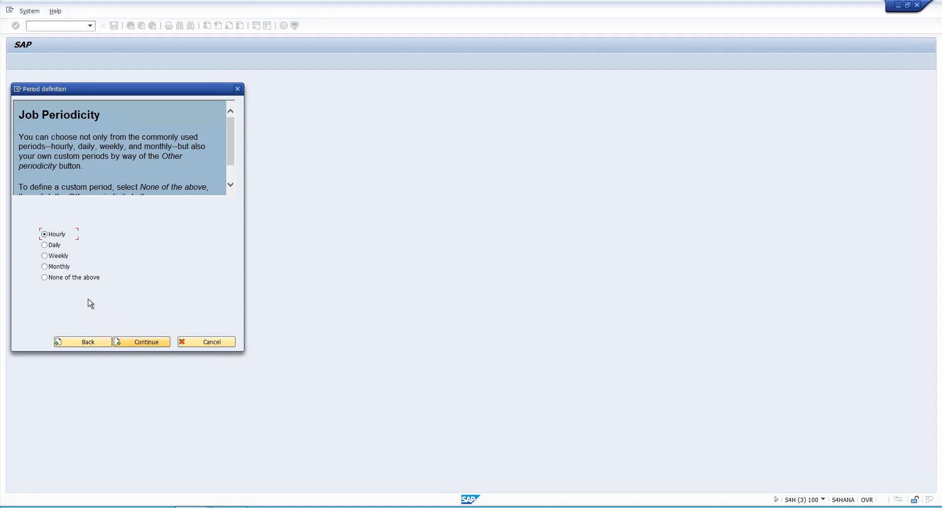
click(131, 342)
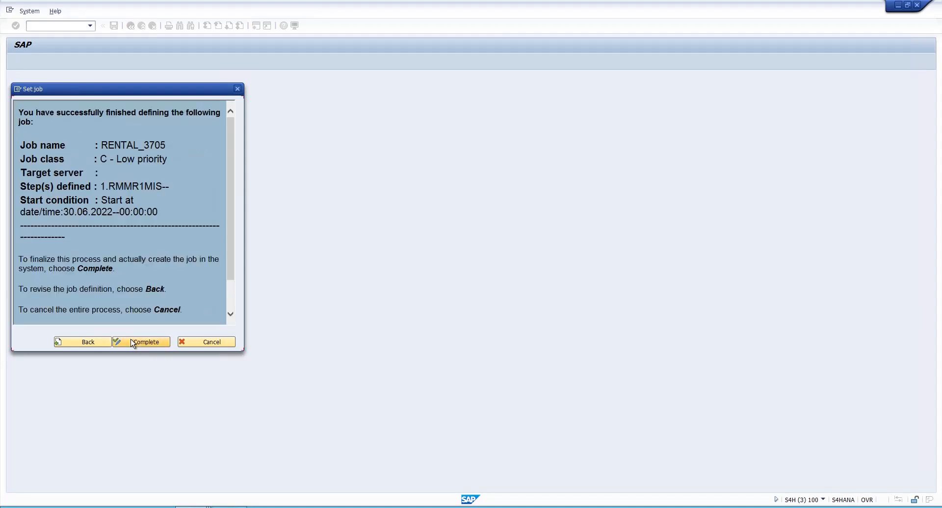
click(131, 341)
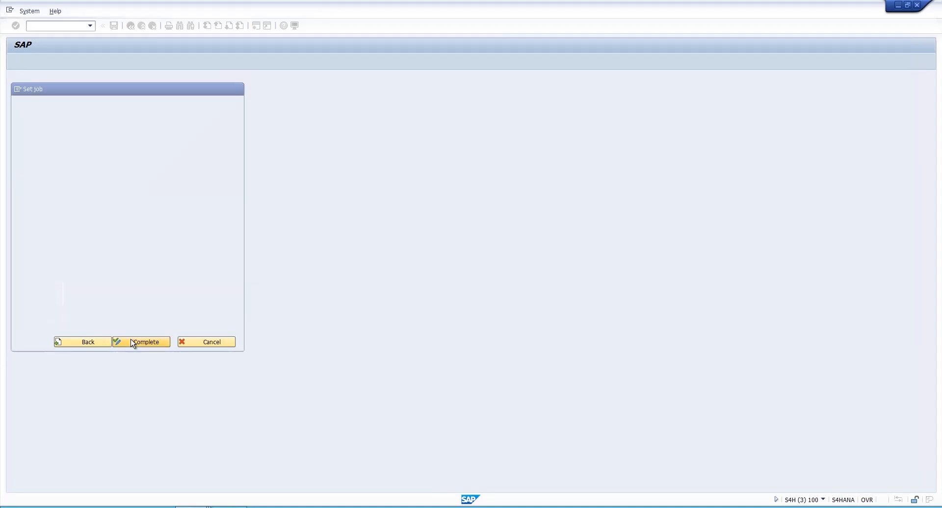
Open transaction SM37 in a new session and search for jobs with the name pattern *3705*
click(53, 27)
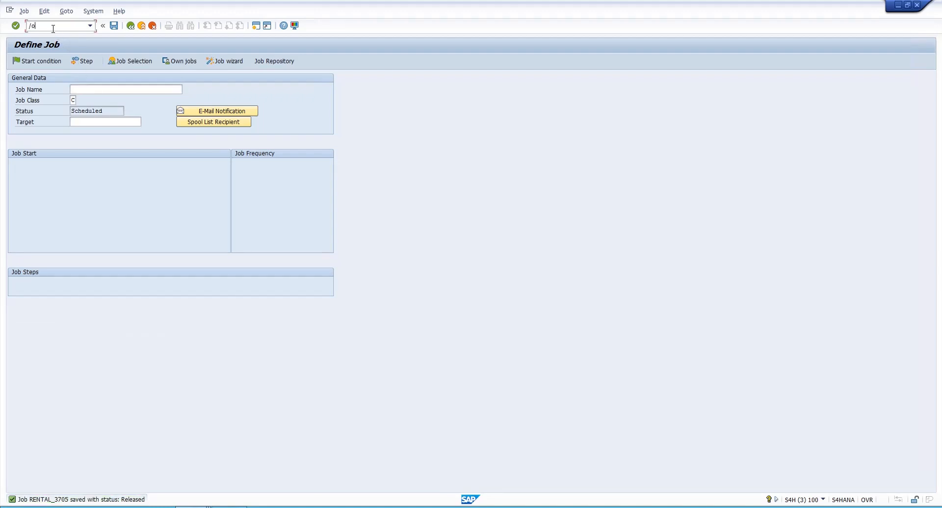
text(/osm37)
key(Return)
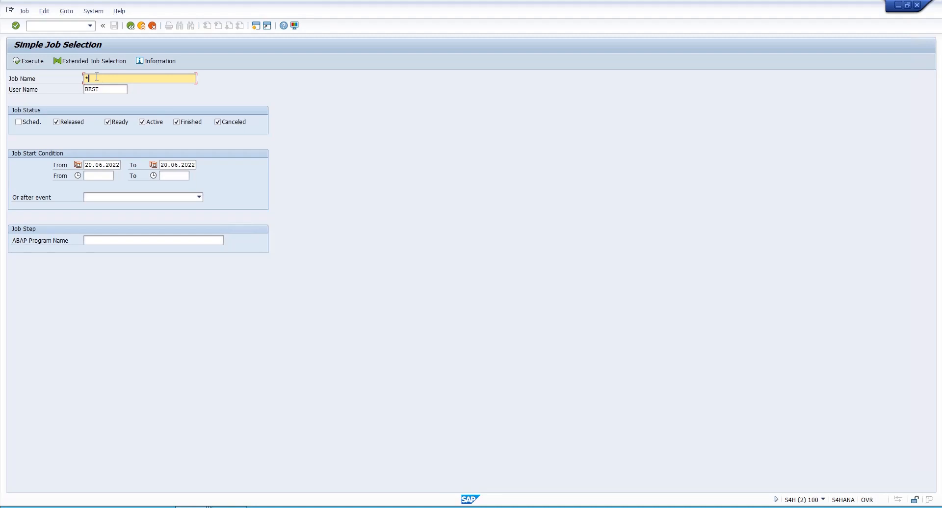
text(705*)
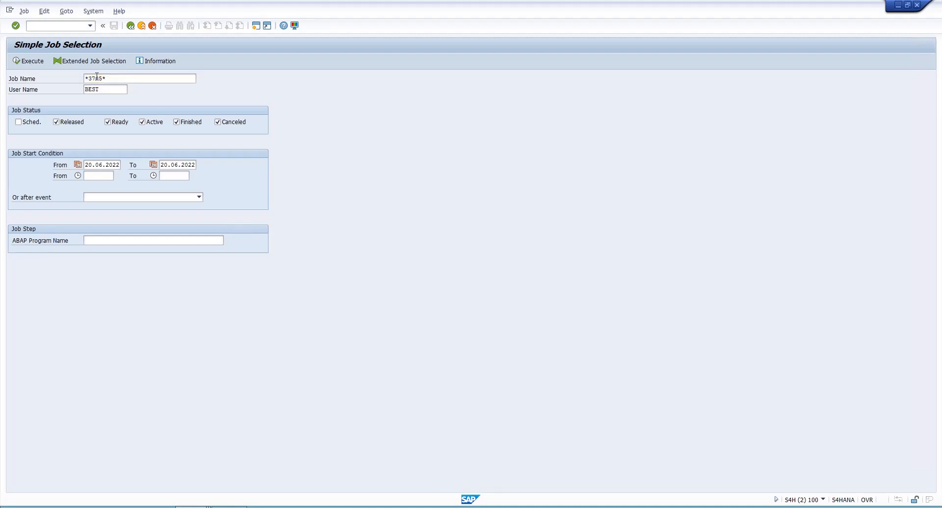
key(F8)
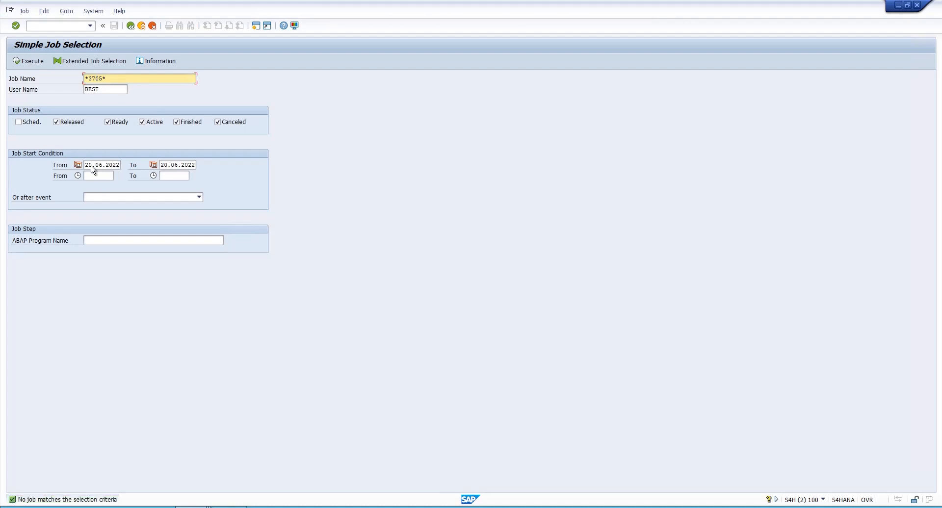
Search the jobs again with scheduled status included and the start condition's end date set to 20.06.2023, then leave the job overview
click(33, 123)
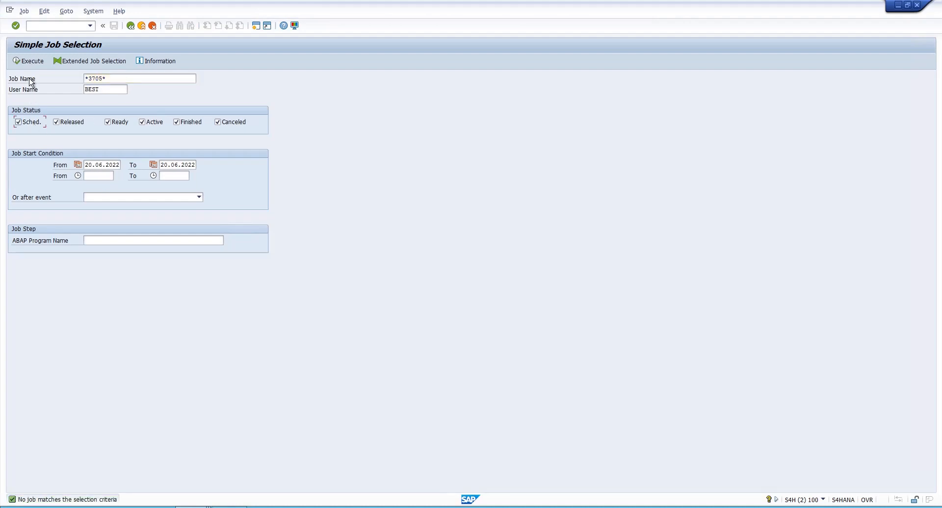
click(28, 63)
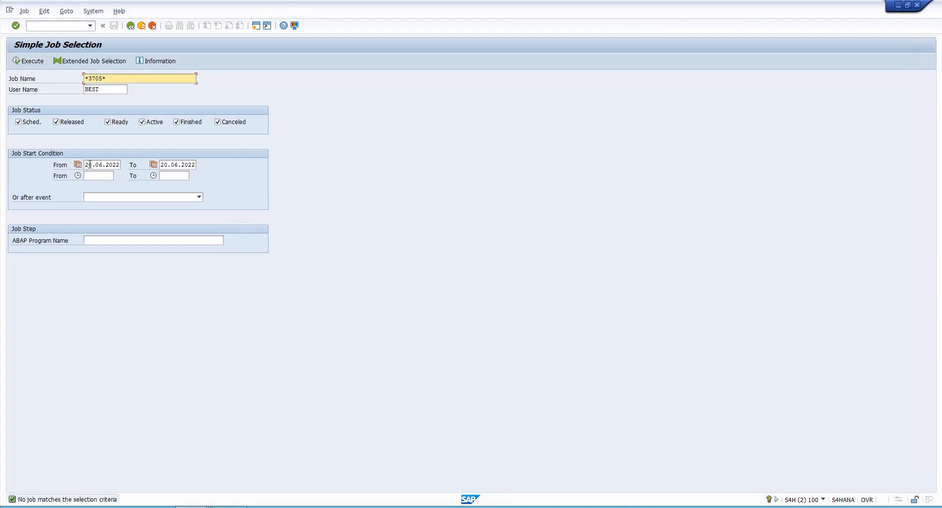
click(192, 166)
key(BackSpace)
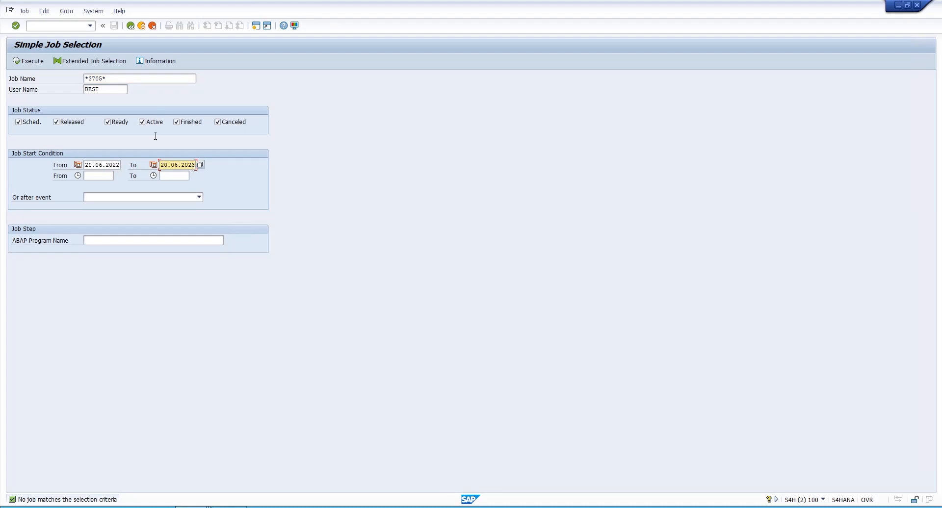
click(24, 63)
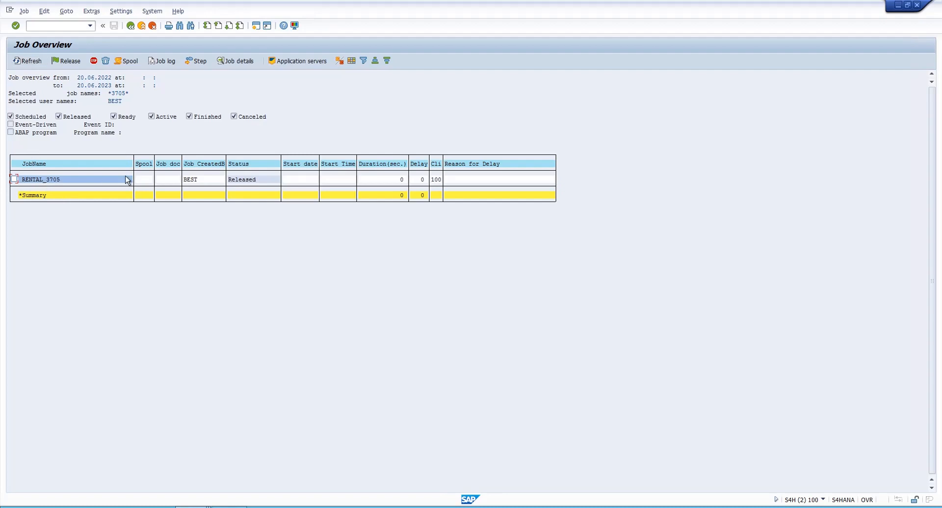
click(130, 26)
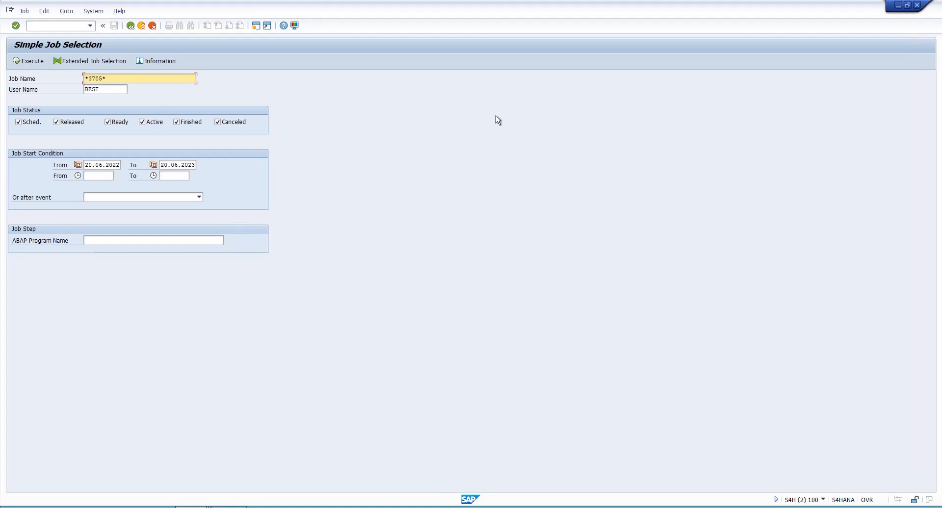
mouse_move(543, 4)
click(614, 11)
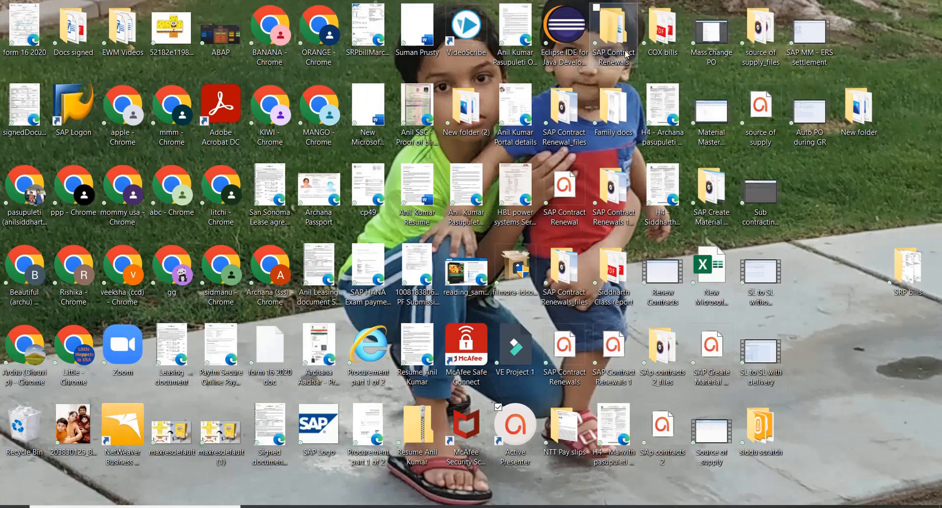
click(793, 507)
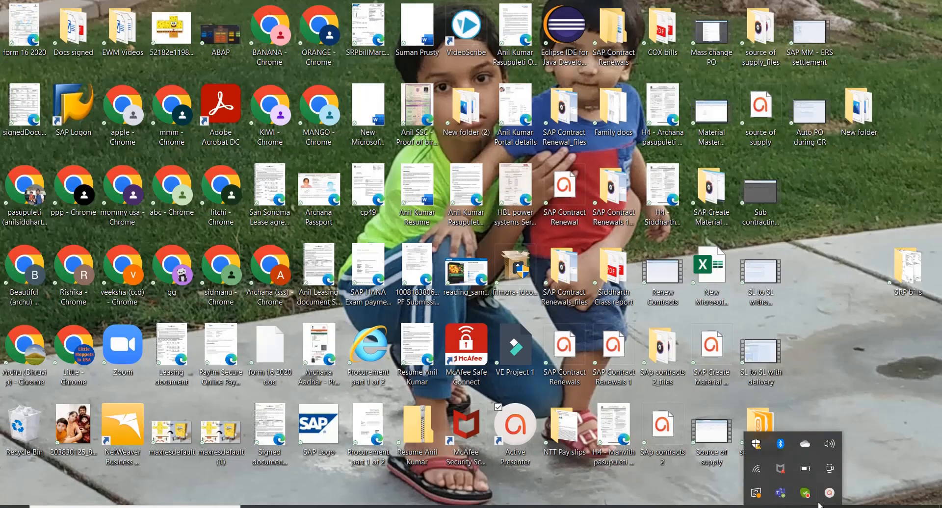